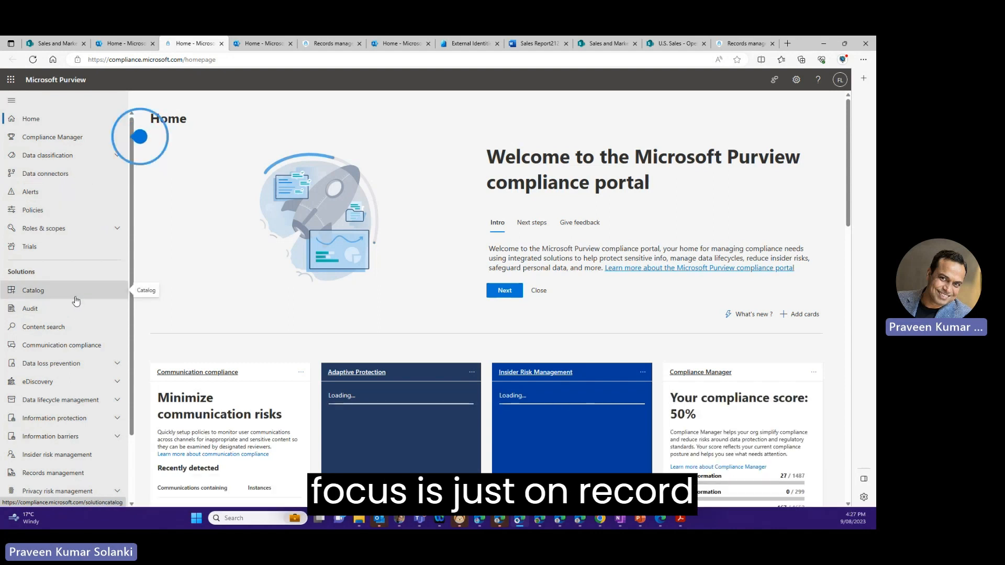
- Open the Records management overview in the Purview compliance portal
{"action": "left_click", "coordinate": [59, 474]}
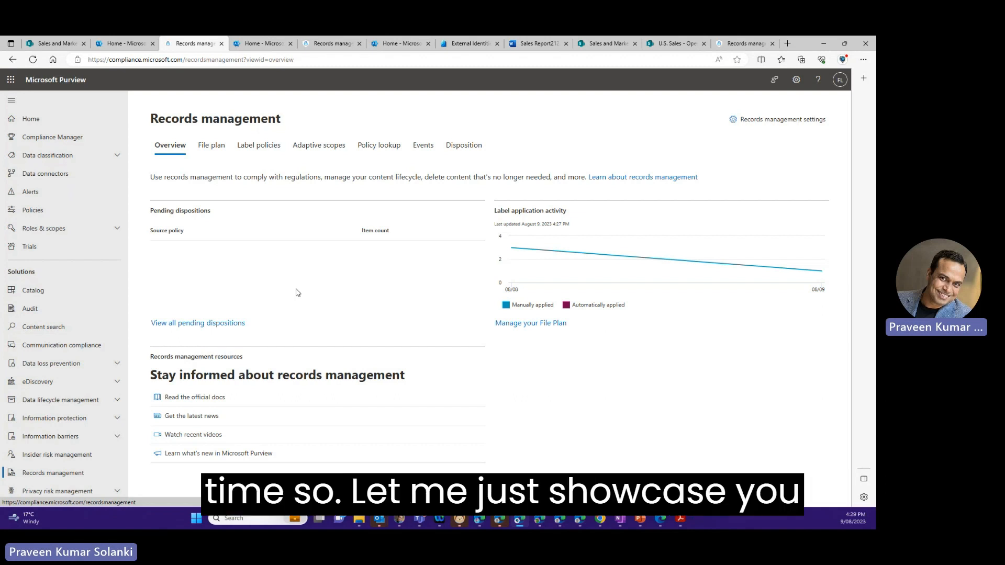
- Switch to SharePoint's Sales Data library, apply the Finance Document retention label to Sales Report21.docx, and refresh the library
{"action": "left_click", "coordinate": [48, 44]}
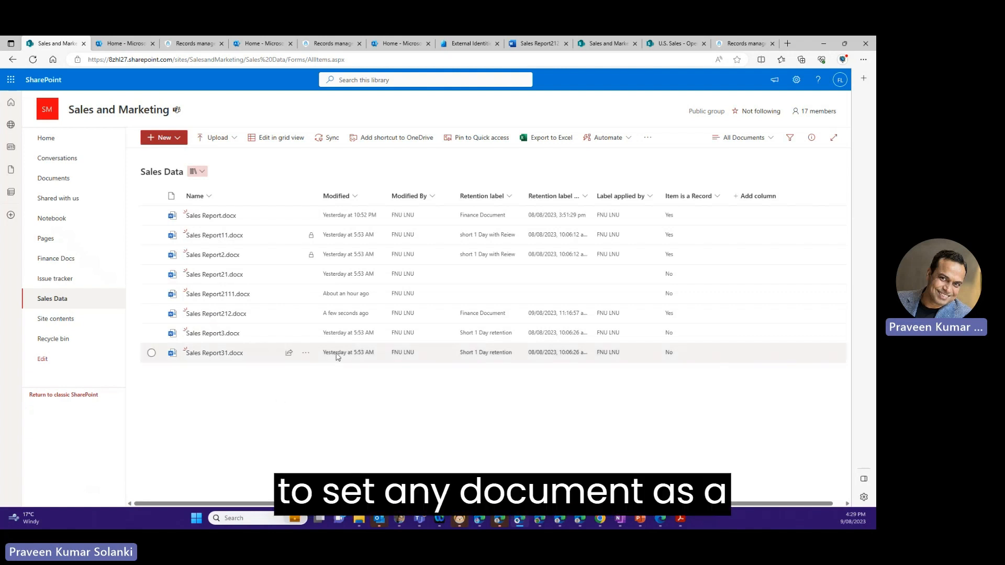
{"action": "left_click", "coordinate": [152, 274]}
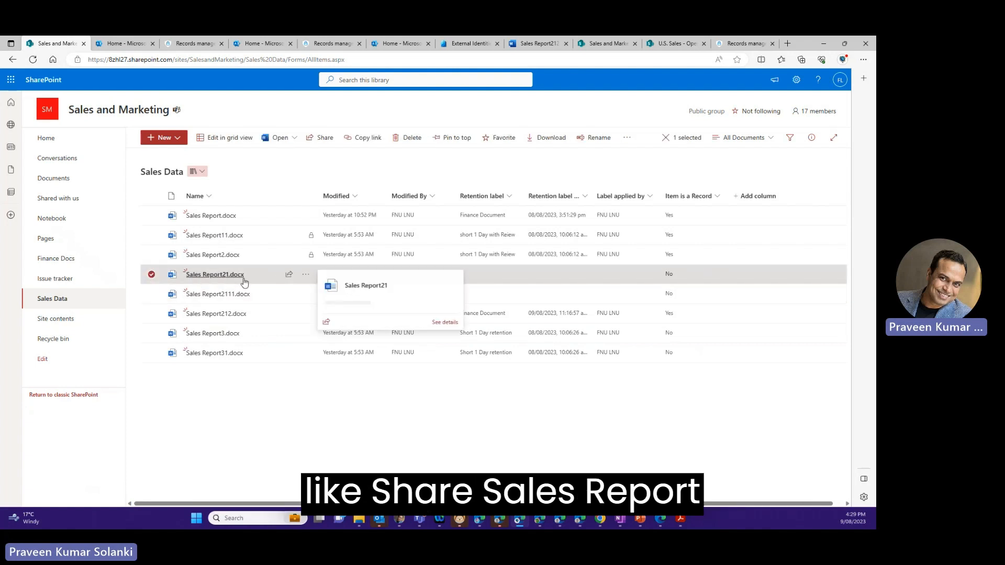
{"action": "left_click", "coordinate": [811, 138]}
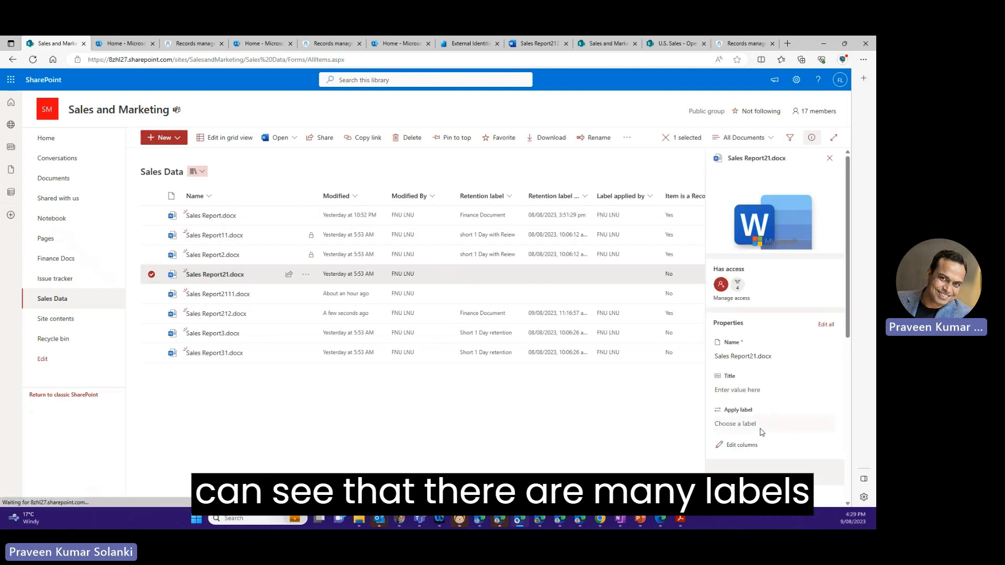
{"action": "left_click", "coordinate": [760, 425]}
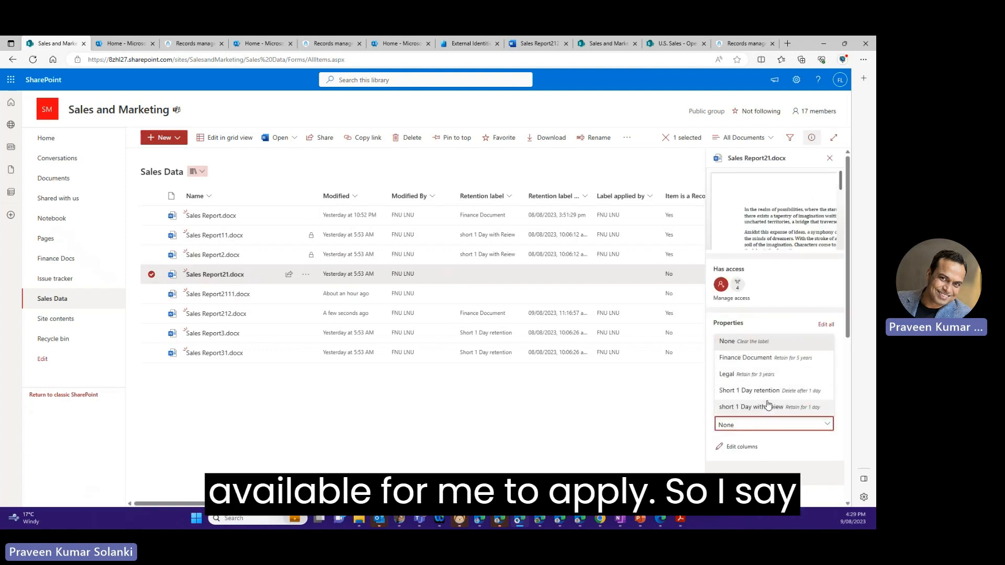
{"action": "left_click", "coordinate": [764, 359]}
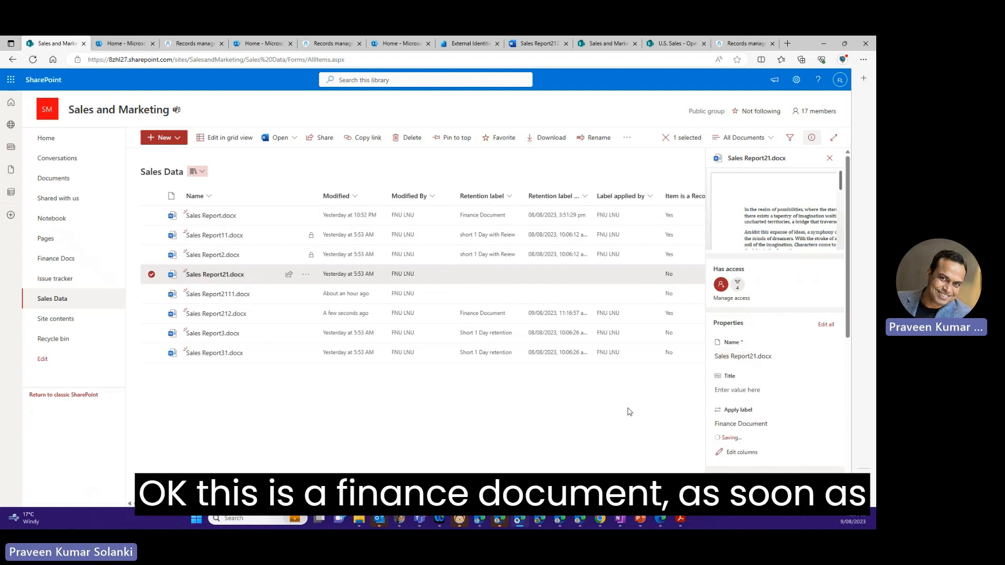
{"action": "left_click", "coordinate": [517, 416]}
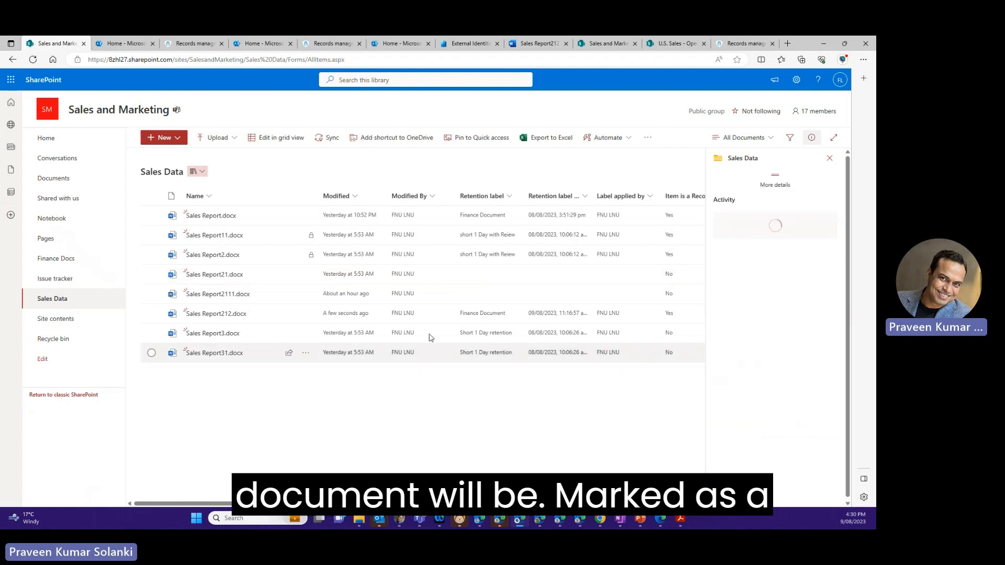
{"action": "left_click", "coordinate": [33, 59]}
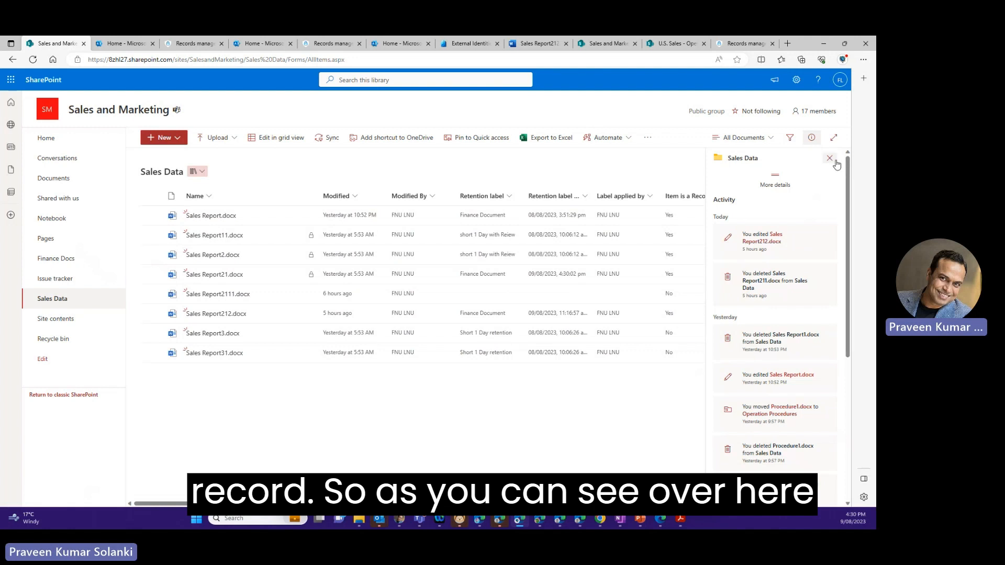
{"action": "left_click", "coordinate": [830, 158]}
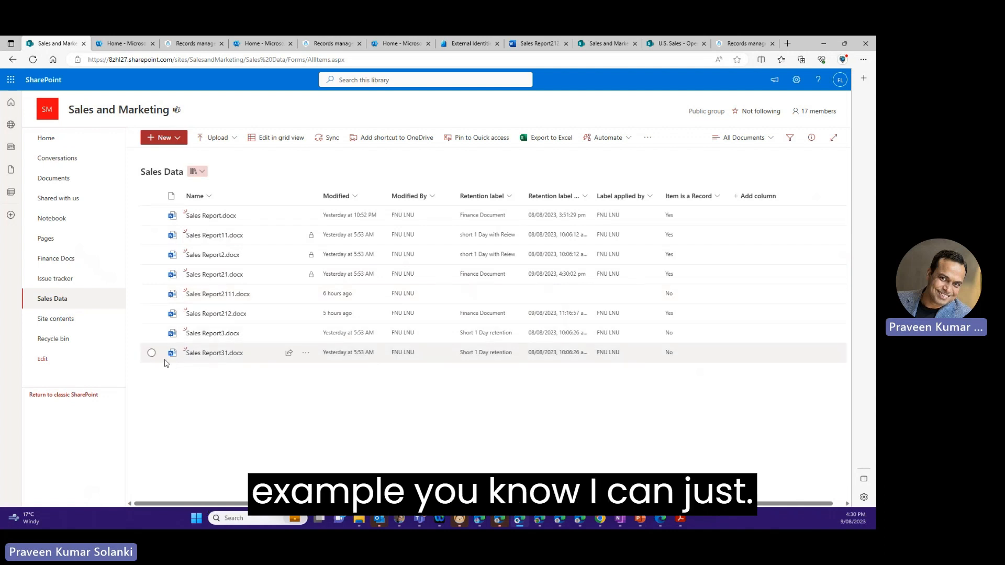
- Delete the unlabelled document Sales Report2111.docx from the Sales Data library
{"action": "left_click", "coordinate": [152, 295]}
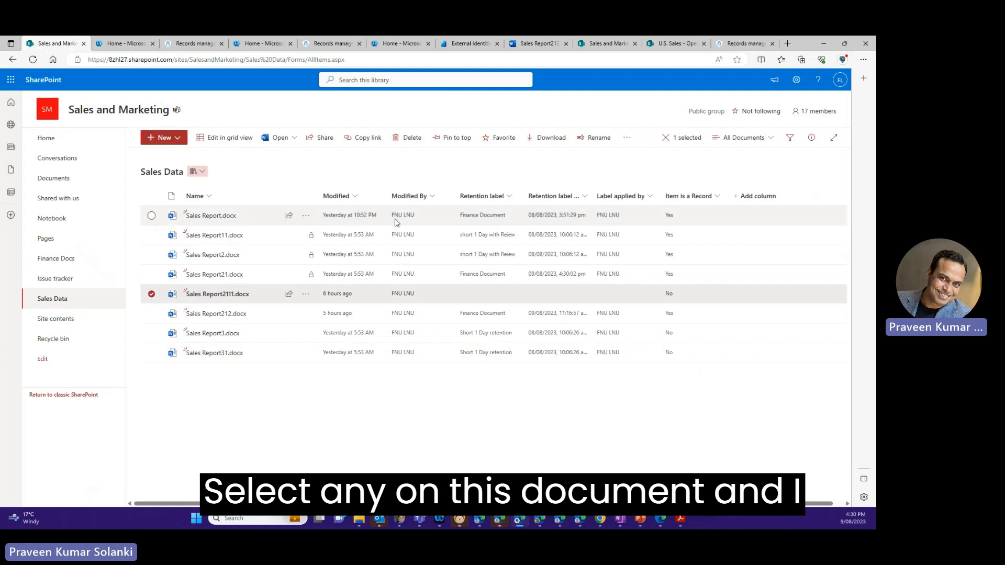
{"action": "left_click", "coordinate": [409, 138]}
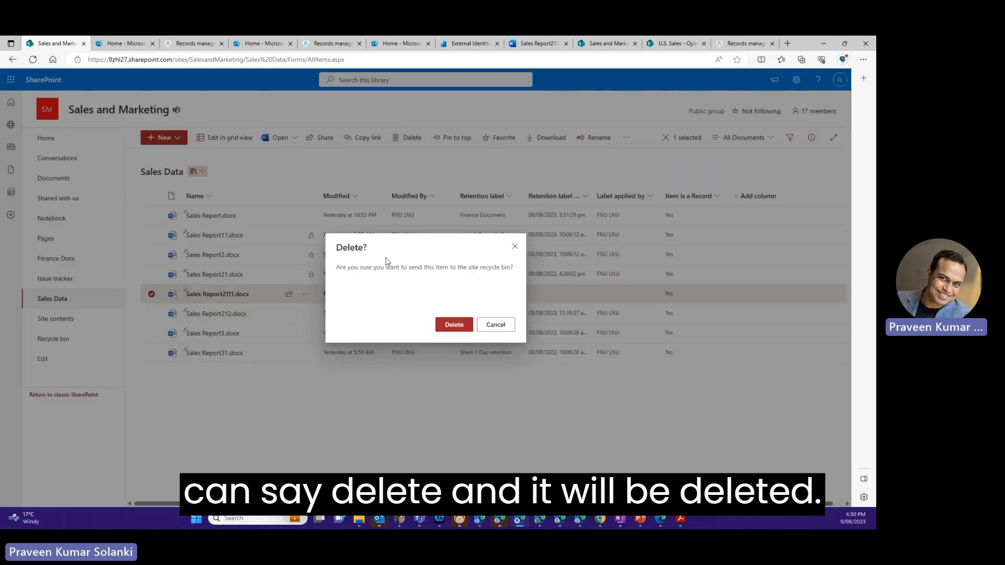
{"action": "left_click", "coordinate": [451, 323]}
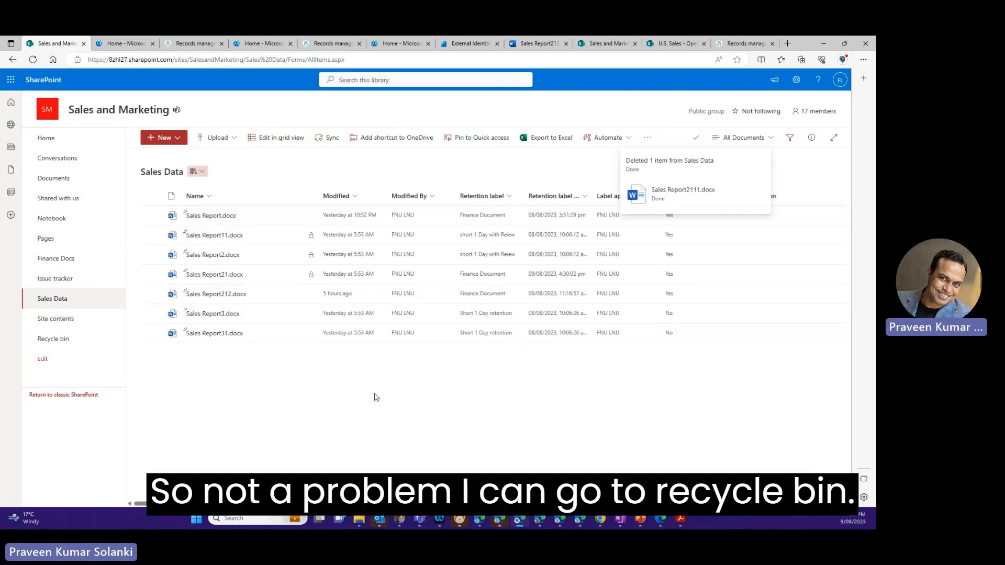
- Restore all items from the site recycle bin and return to the Sales Data library
{"action": "left_click", "coordinate": [49, 341]}
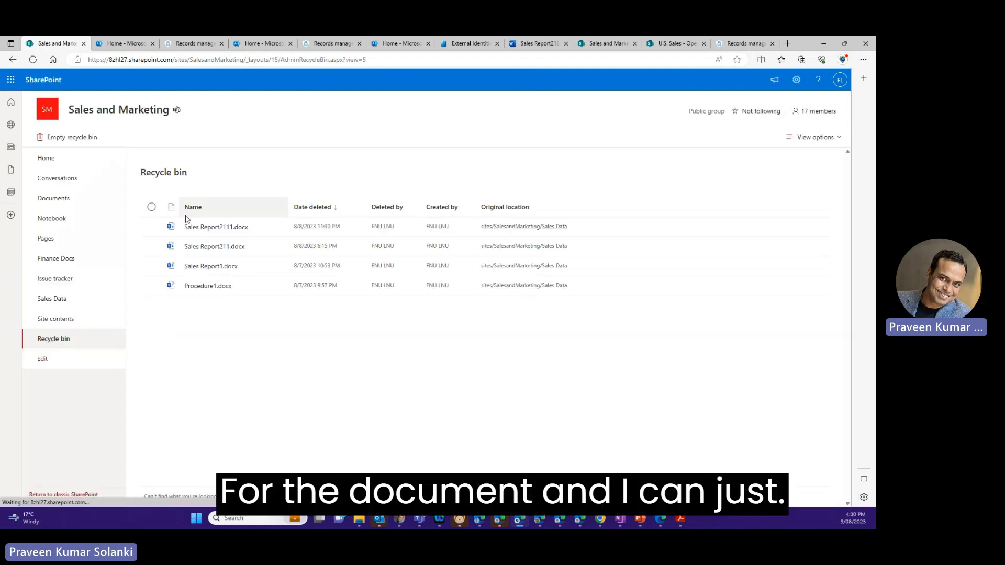
{"action": "left_click", "coordinate": [151, 207]}
{"action": "left_click", "coordinate": [91, 137]}
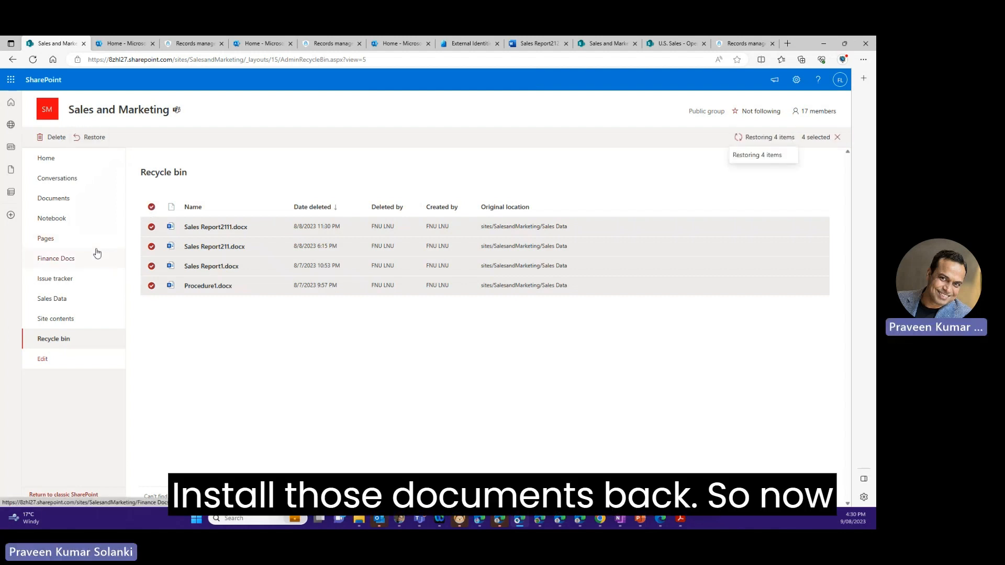
{"action": "left_click", "coordinate": [74, 298]}
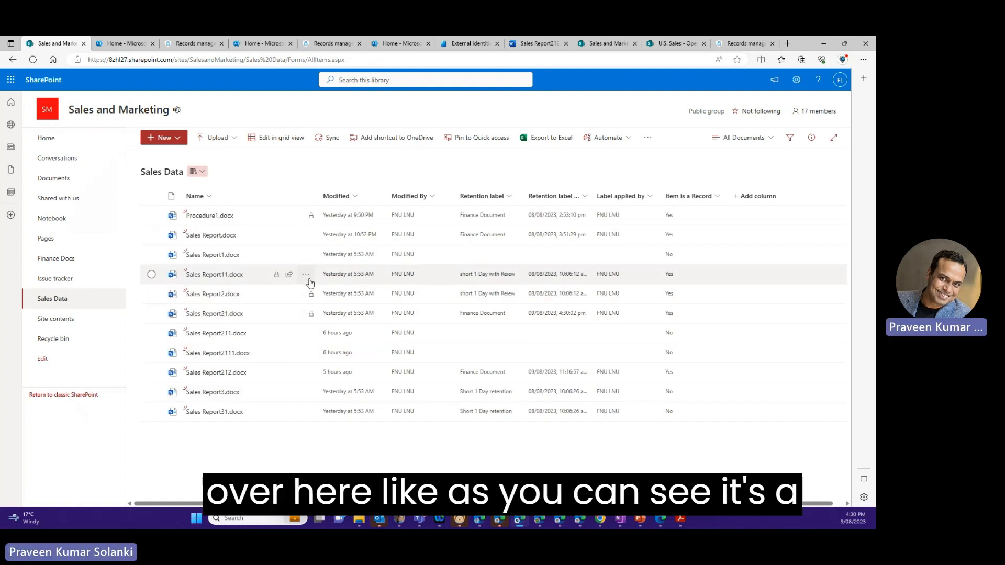
- Try to delete the record Sales Report2.docx from the Sales Data library and dismiss the notification
{"action": "left_click", "coordinate": [152, 294]}
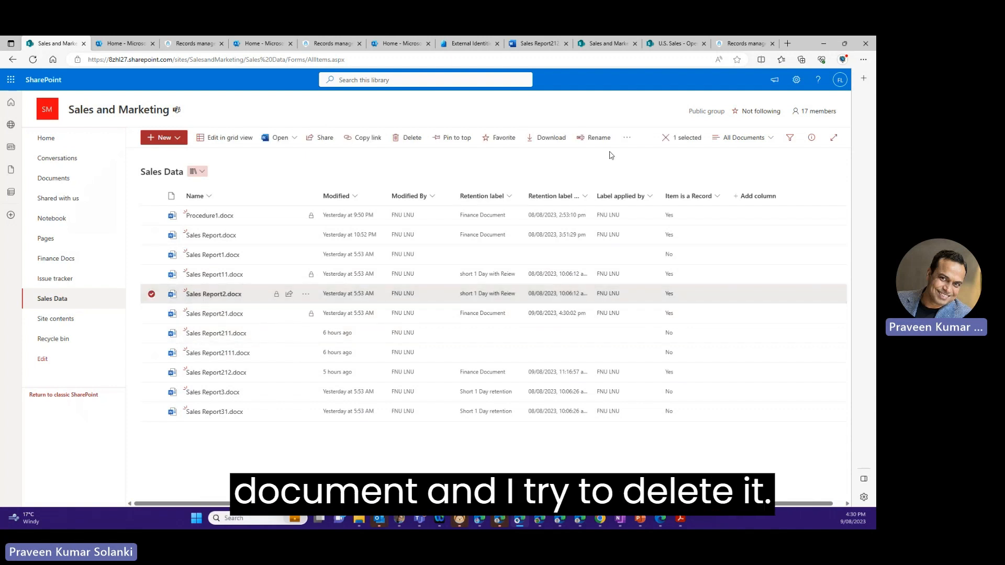
{"action": "left_click", "coordinate": [398, 139]}
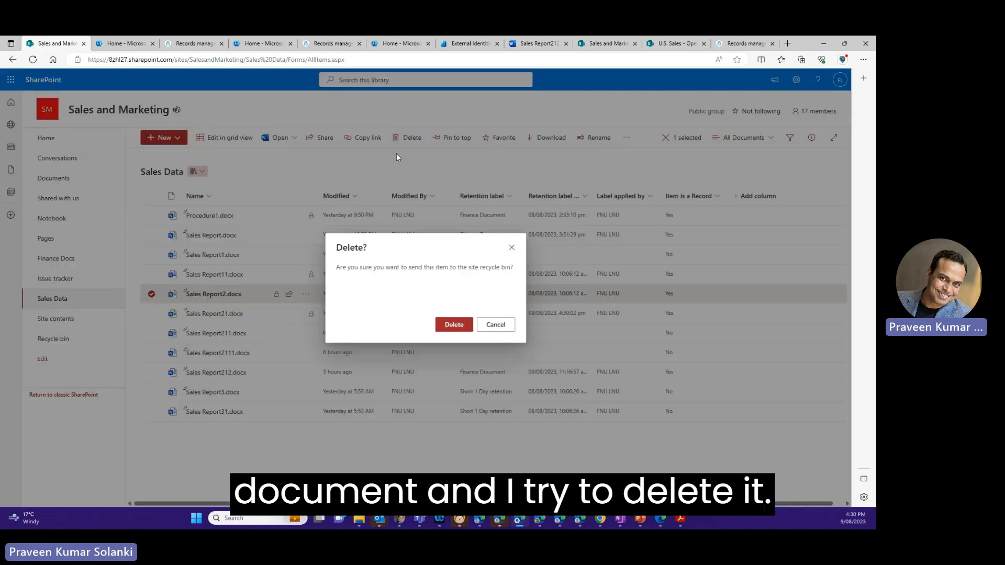
{"action": "left_click", "coordinate": [454, 325]}
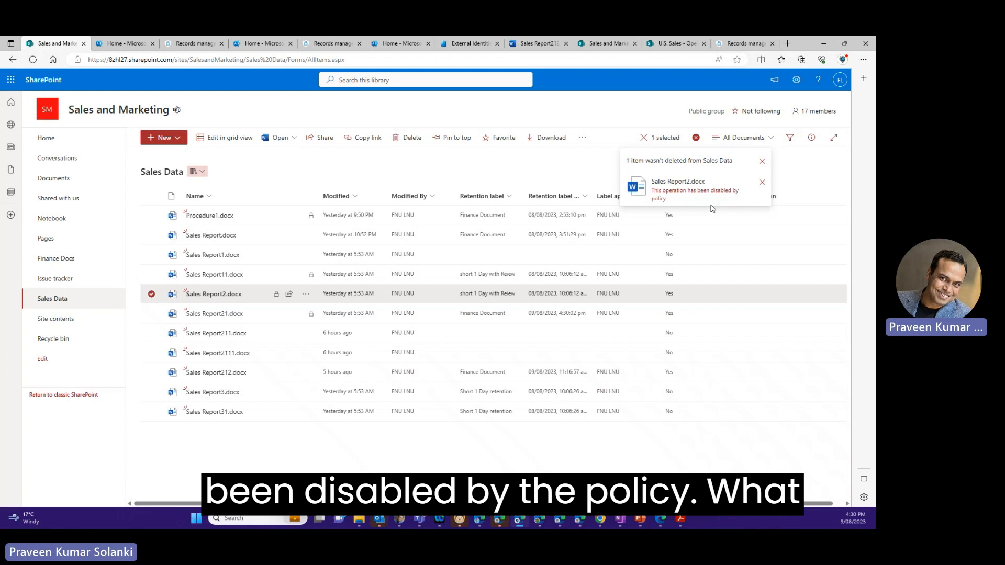
{"action": "left_click", "coordinate": [762, 163]}
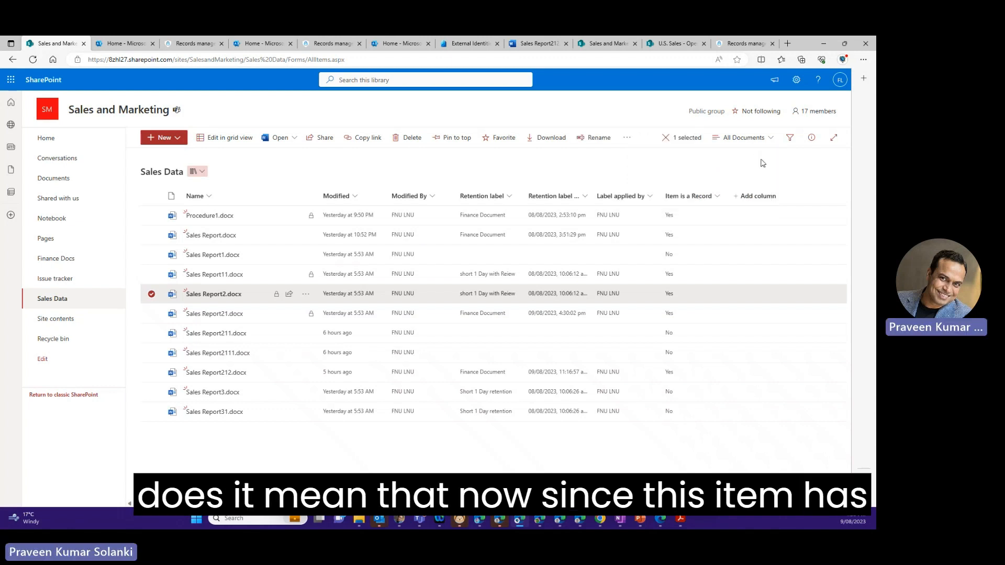
- Open Sales Report2.docx in Word to check whether its file name and content can be edited, then close it
{"action": "left_click", "coordinate": [233, 298]}
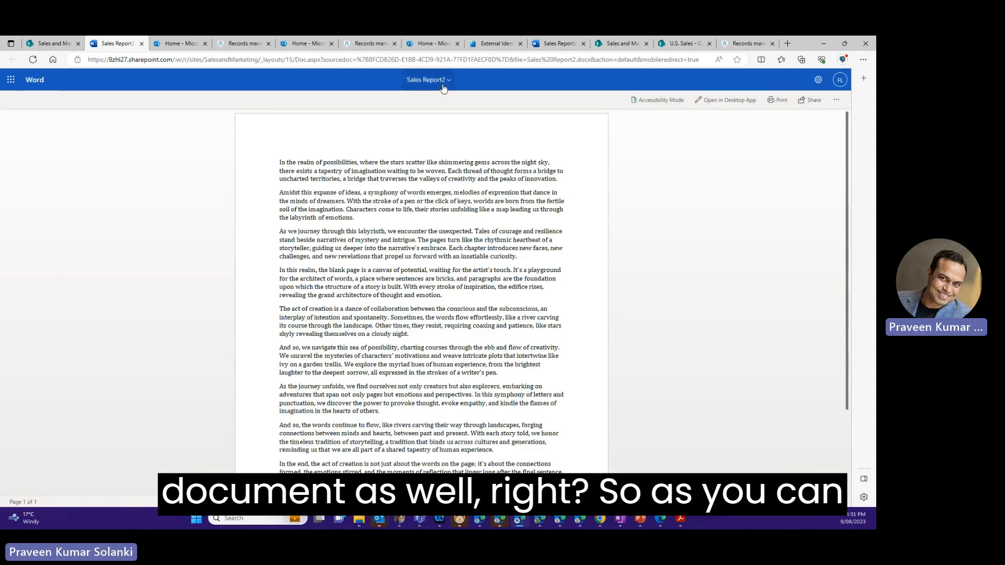
{"action": "left_click", "coordinate": [426, 79]}
{"action": "left_click_drag", "start_coordinate": [394, 129], "coordinate": [324, 129]}
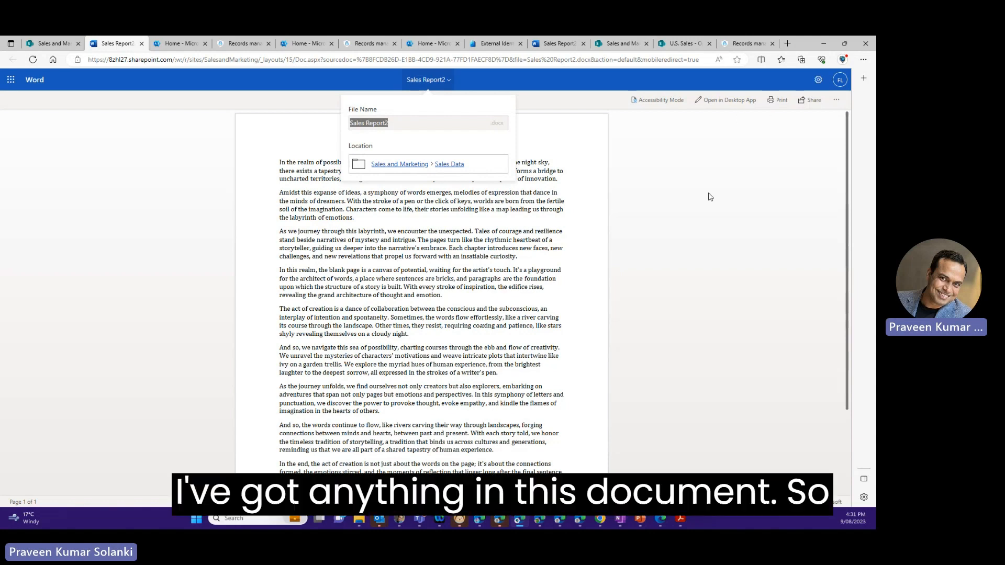
{"action": "scroll", "coordinate": [454, 331], "scroll_direction": "down", "scroll_amount": 2}
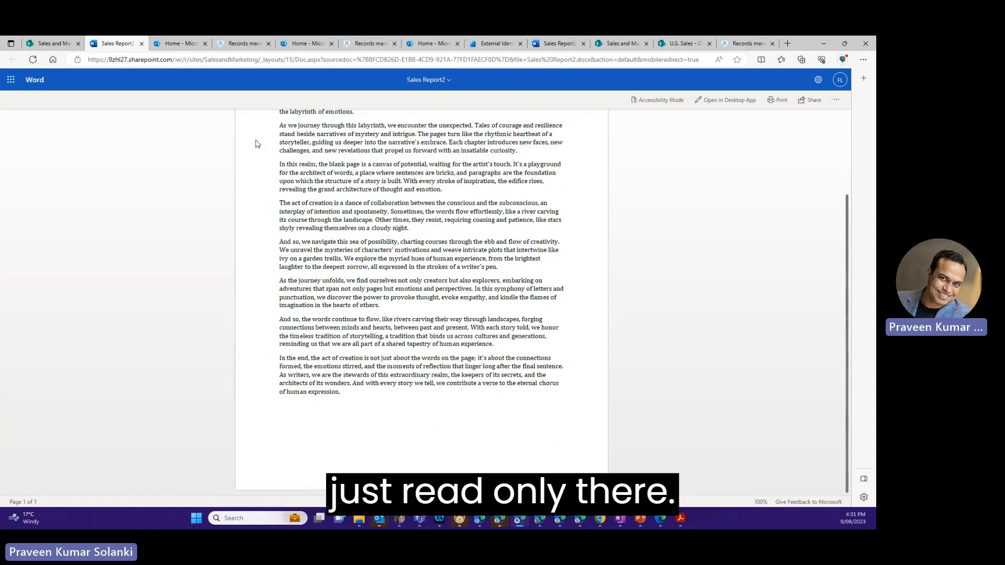
{"action": "left_click", "coordinate": [142, 44]}
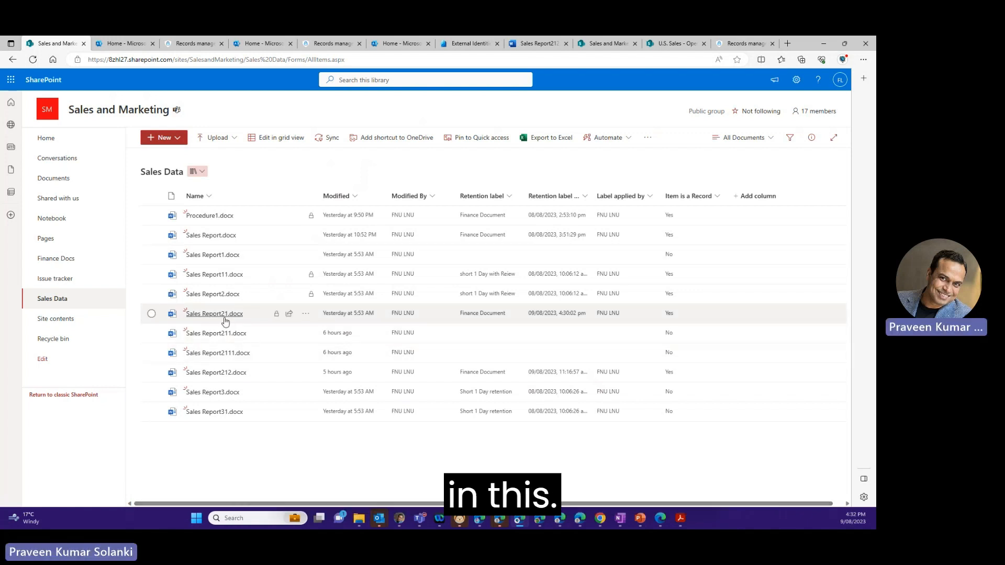
- Review the version history of Sales Report21.docx and close it
{"action": "left_click", "coordinate": [309, 314]}
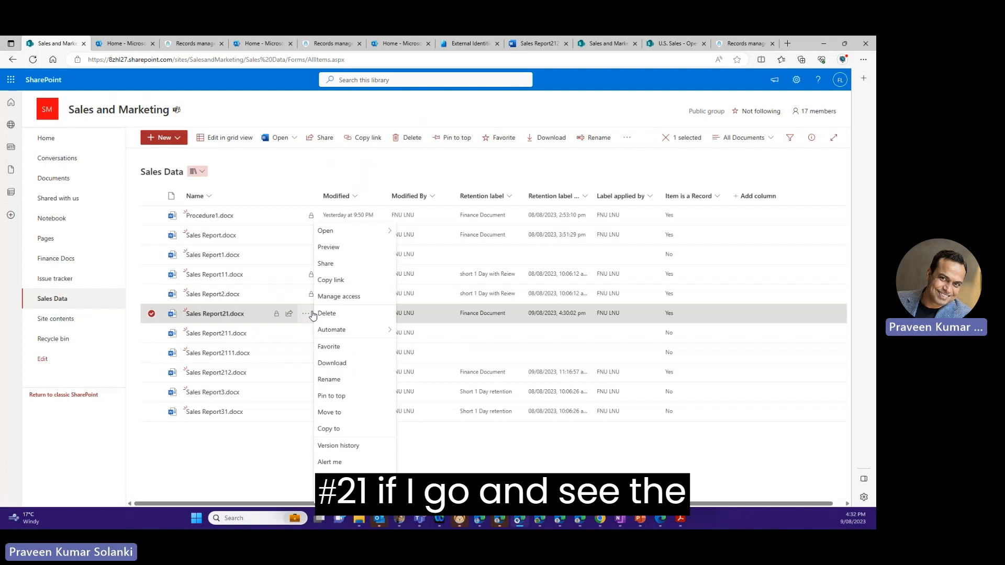
{"action": "left_click", "coordinate": [338, 446]}
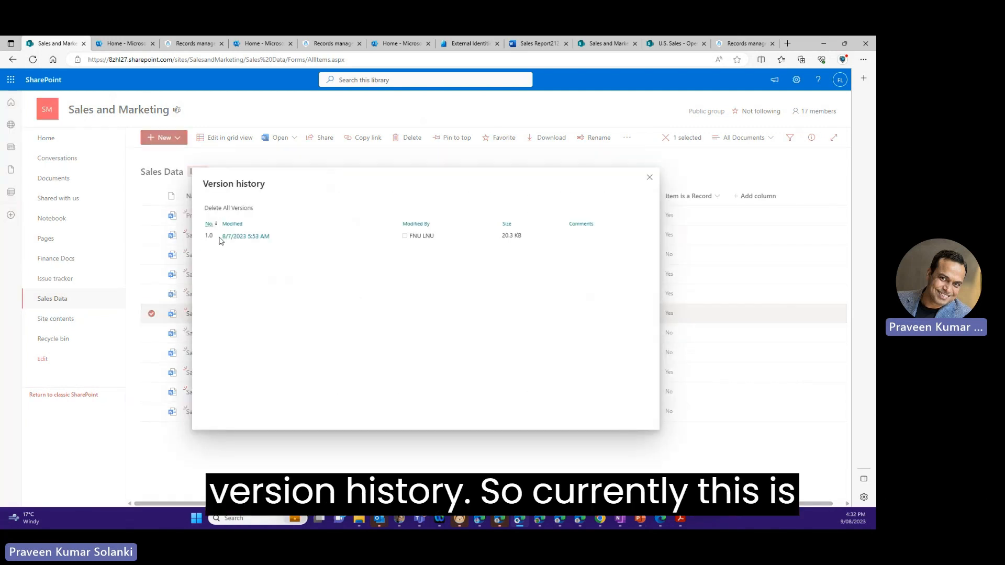
{"action": "left_click", "coordinate": [649, 177]}
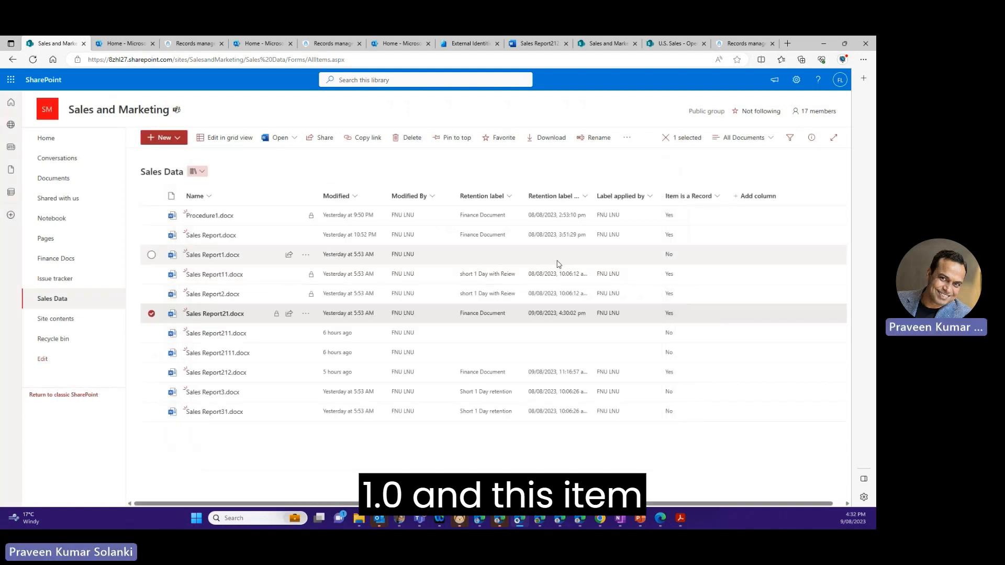
- Set the record status of Sales Report21.docx to Unlocked in its properties
{"action": "mouse_move", "coordinate": [277, 317]}
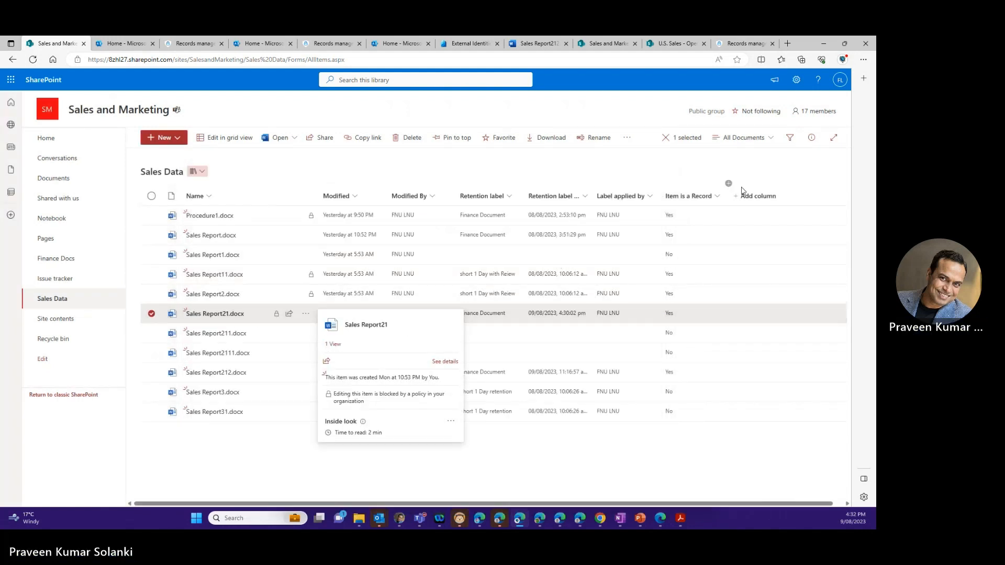
{"action": "left_click", "coordinate": [811, 137]}
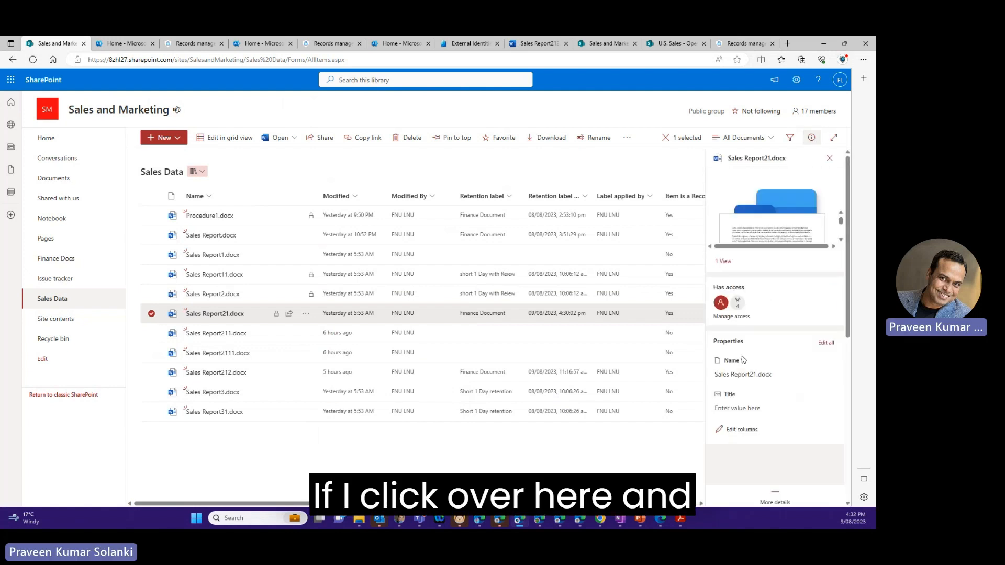
{"action": "left_click", "coordinate": [762, 442]}
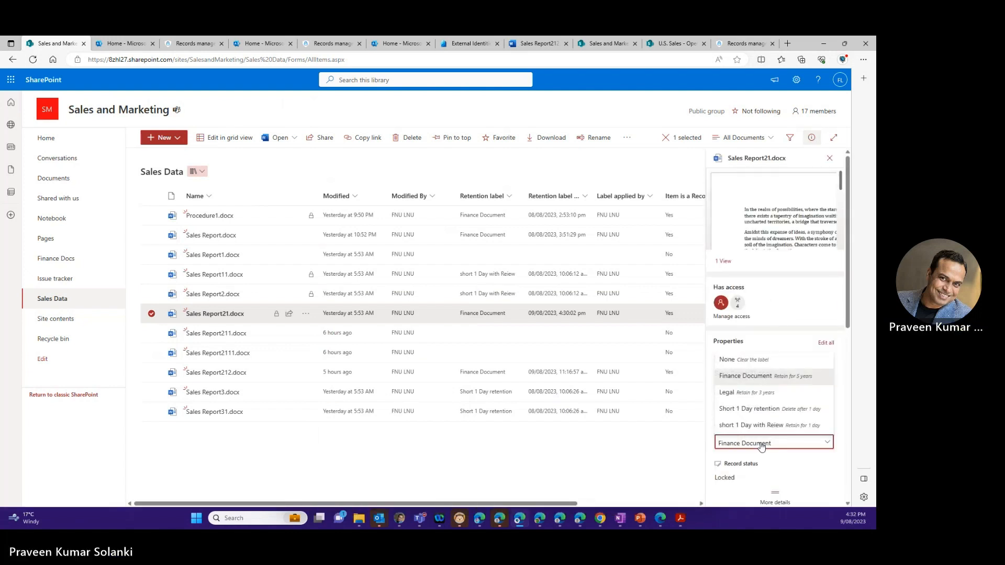
{"action": "left_click", "coordinate": [770, 407]}
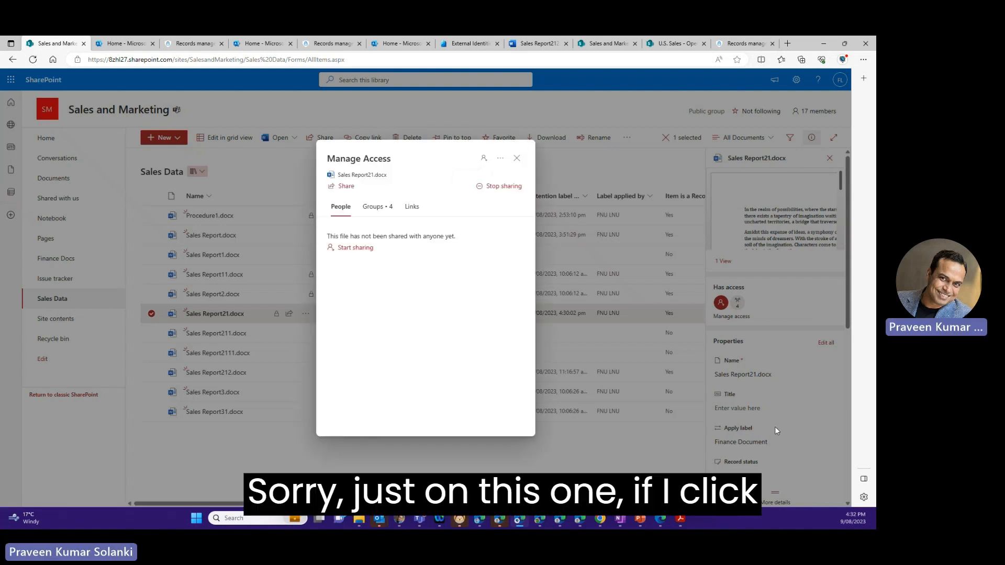
{"action": "left_click", "coordinate": [518, 158]}
{"action": "scroll", "coordinate": [754, 445], "scroll_direction": "down", "scroll_amount": 2}
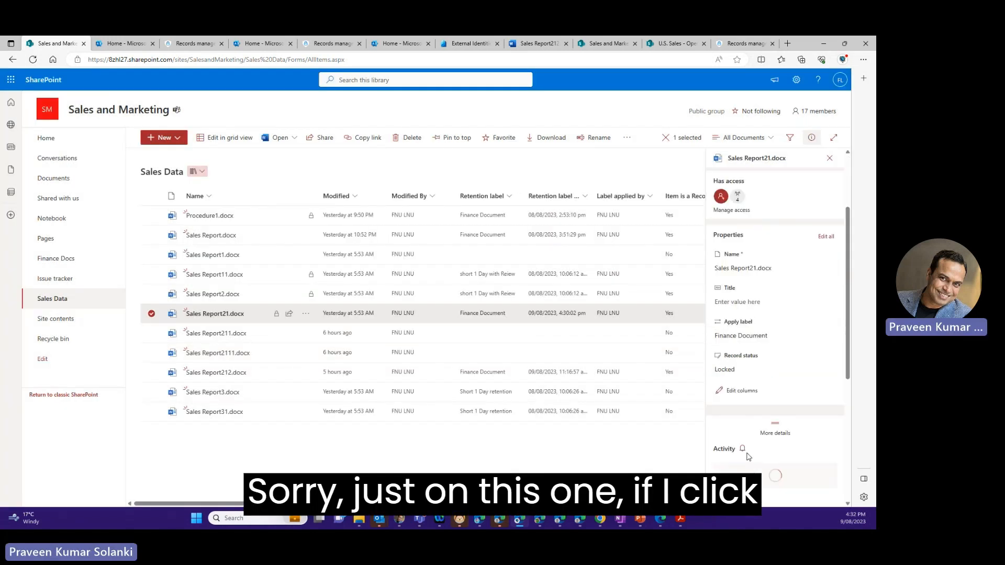
{"action": "left_click", "coordinate": [740, 367]}
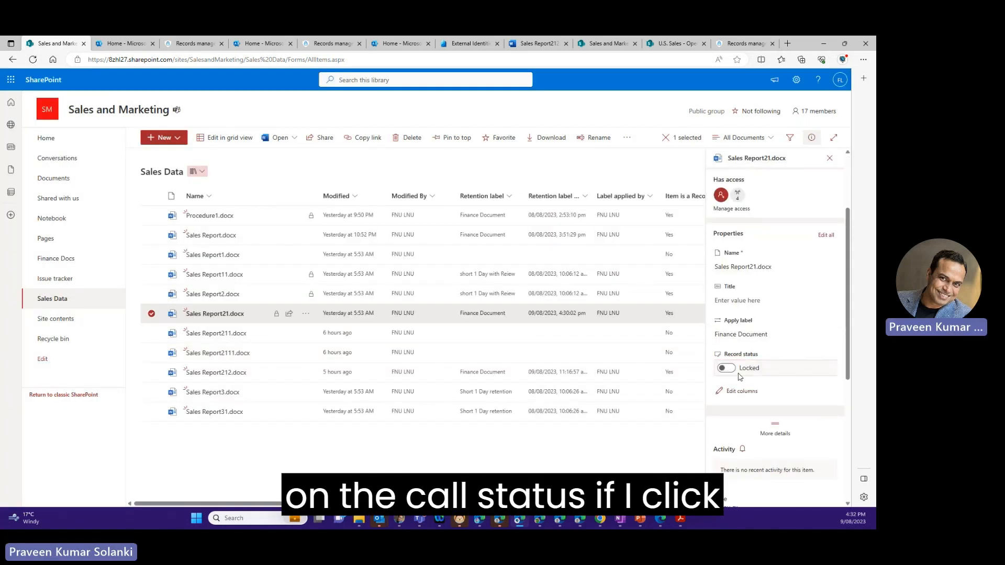
{"action": "left_click", "coordinate": [644, 465]}
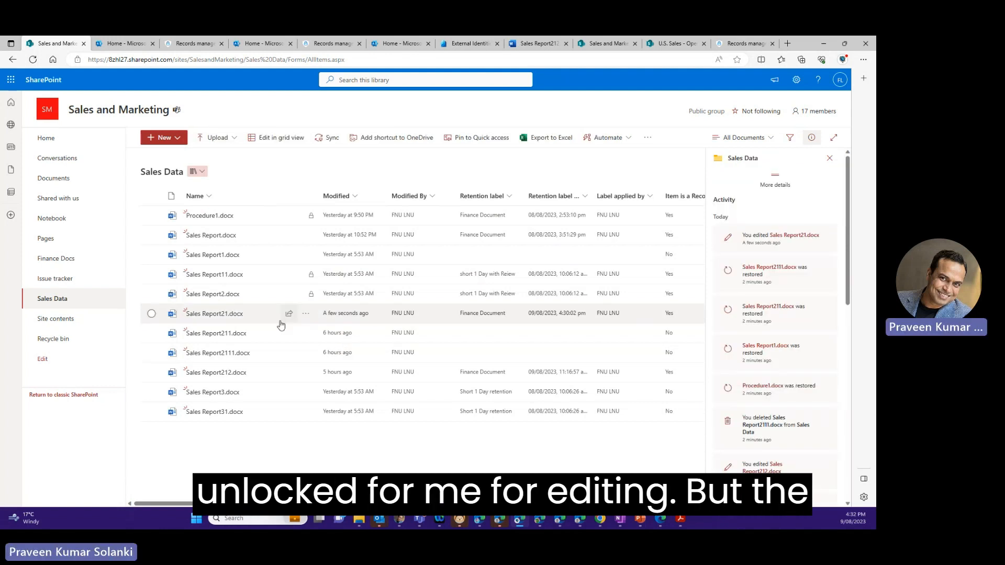
- Examine the version history of the unlocked Sales Report21.docx for a new record version
{"action": "left_click", "coordinate": [307, 315]}
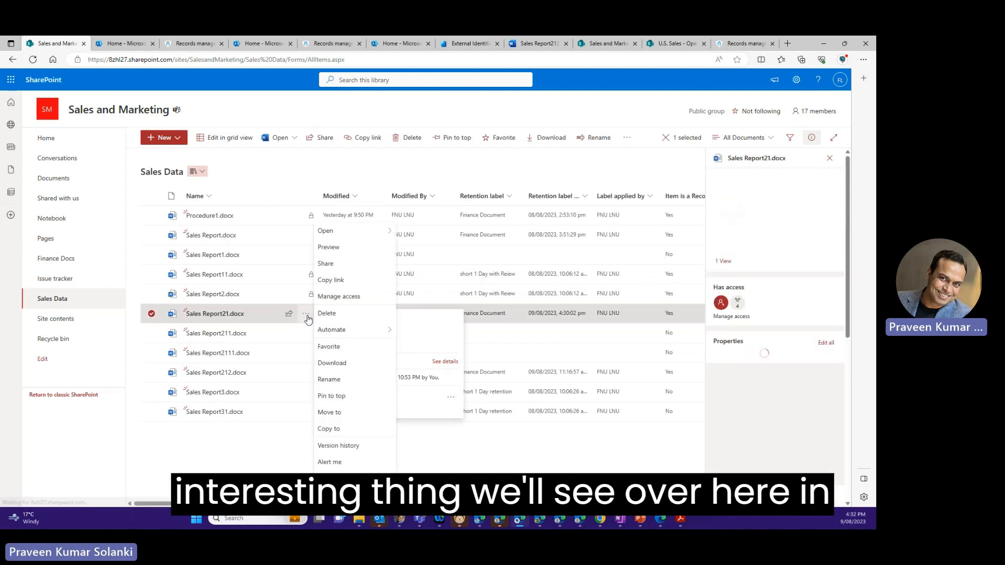
{"action": "left_click", "coordinate": [335, 445]}
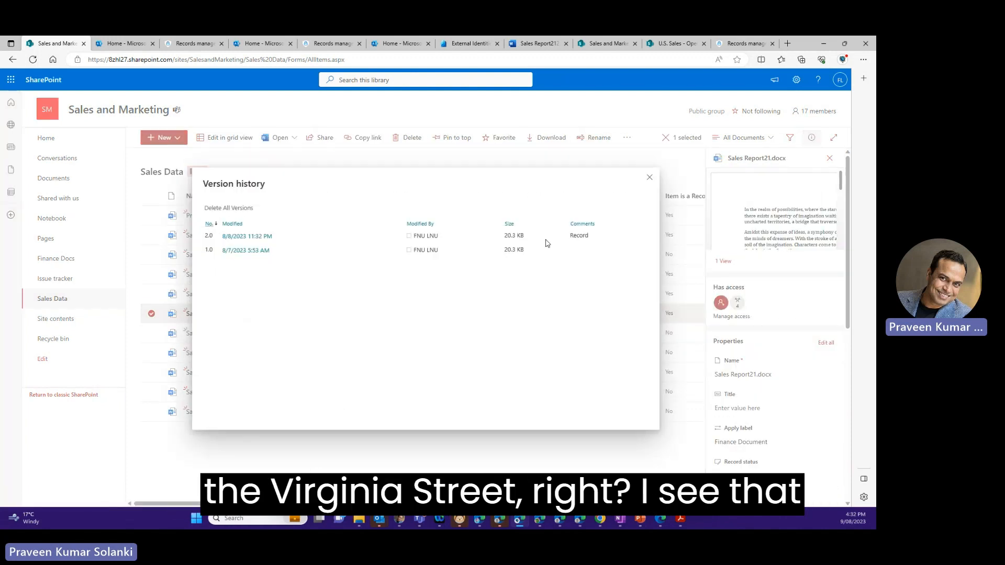
- Check the available actions for the version marked Record in the version history, and close the history
{"action": "left_click_drag", "start_coordinate": [587, 238], "coordinate": [565, 241]}
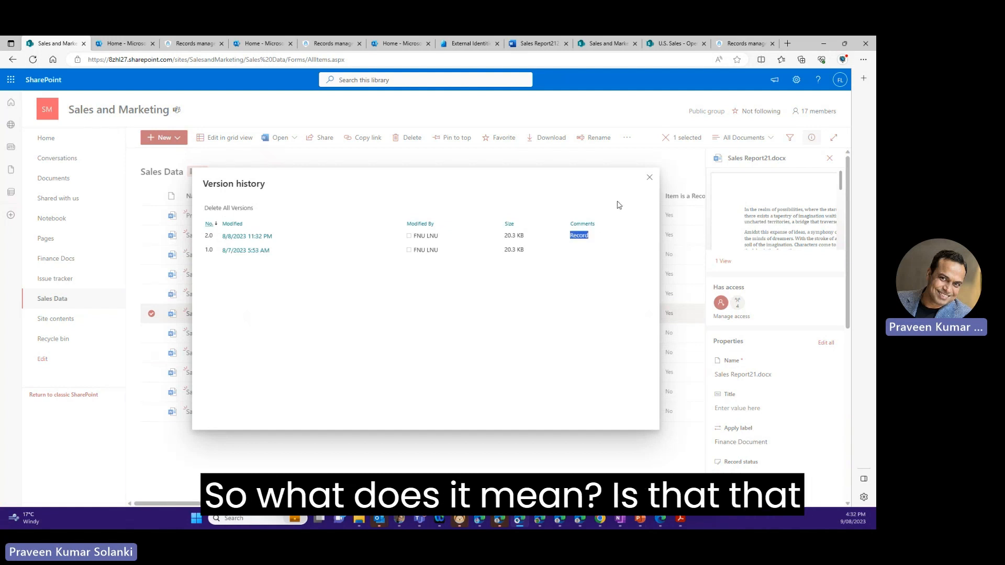
{"action": "left_click", "coordinate": [278, 238]}
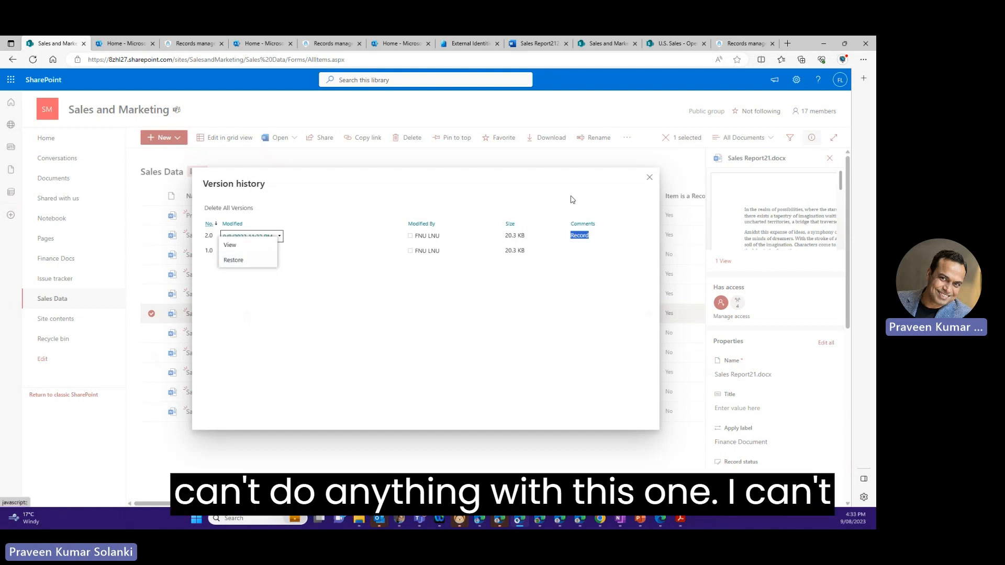
{"action": "left_click", "coordinate": [650, 178]}
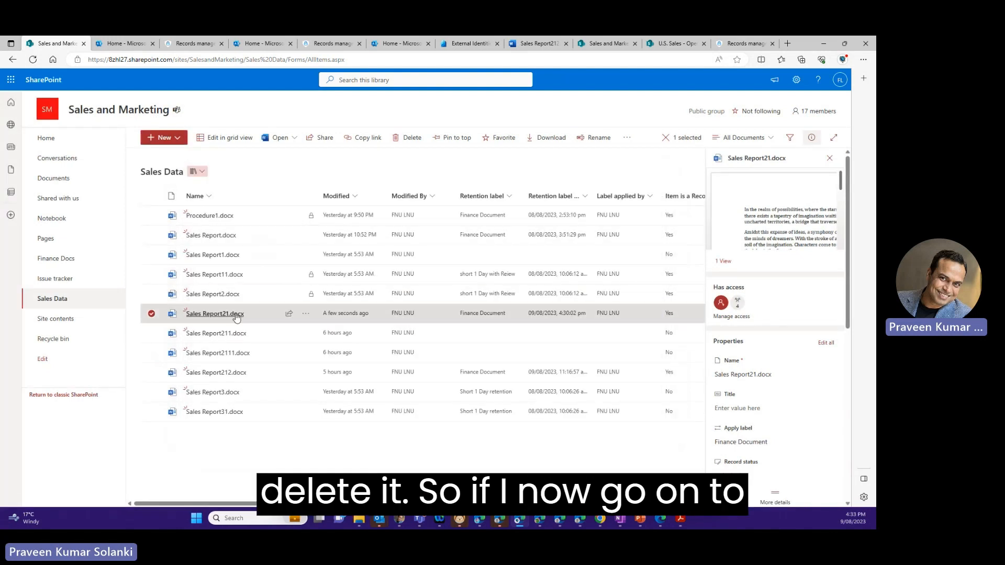
- Open Sales Report21.docx in Word, delete the second paragraph beginning "Amidst this expanse of ideas", and close the document
{"action": "left_click", "coordinate": [214, 315]}
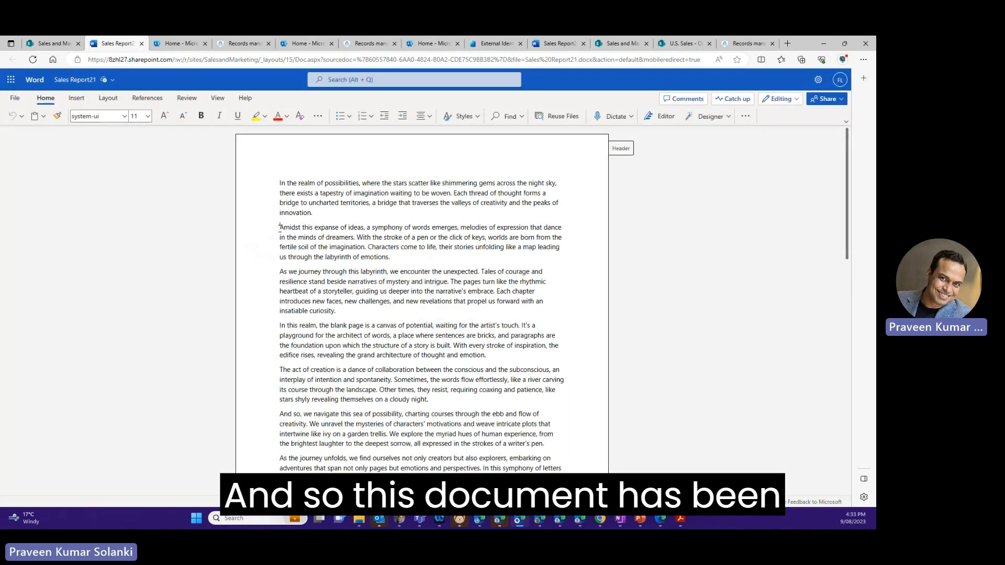
{"action": "left_click_drag", "start_coordinate": [281, 229], "coordinate": [392, 263]}
{"action": "key", "text": "Delete"}
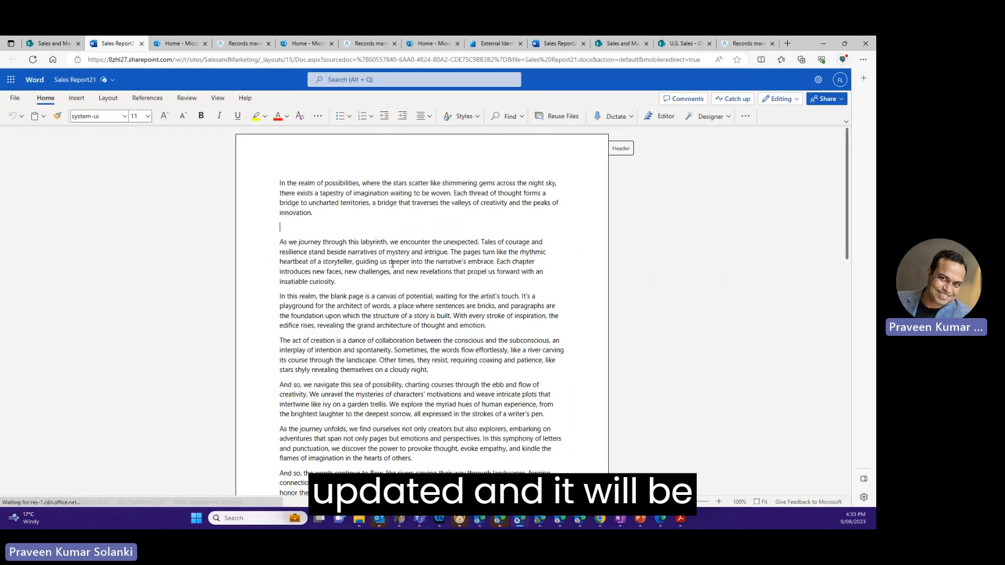
{"action": "left_click", "coordinate": [547, 217]}
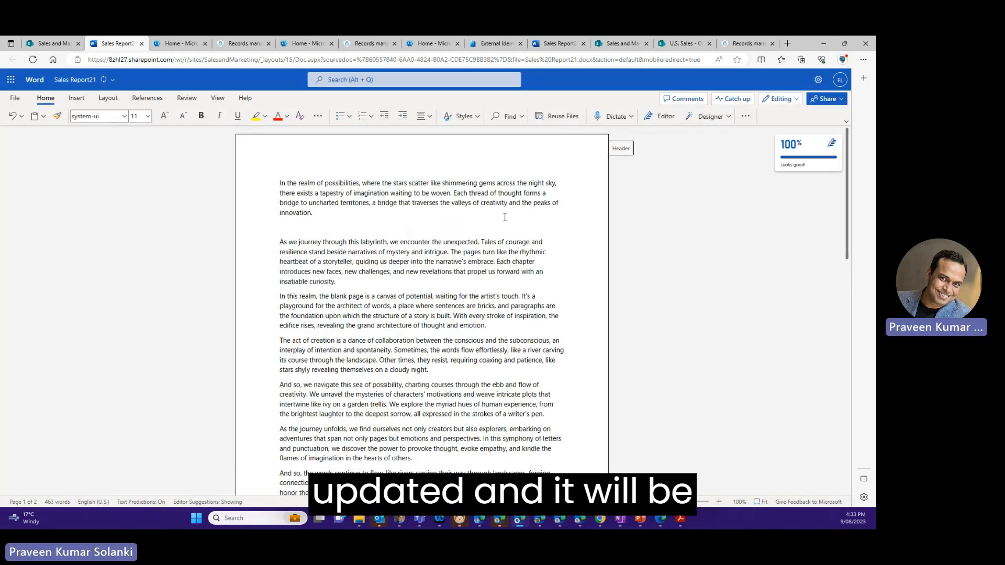
{"action": "left_click", "coordinate": [141, 44]}
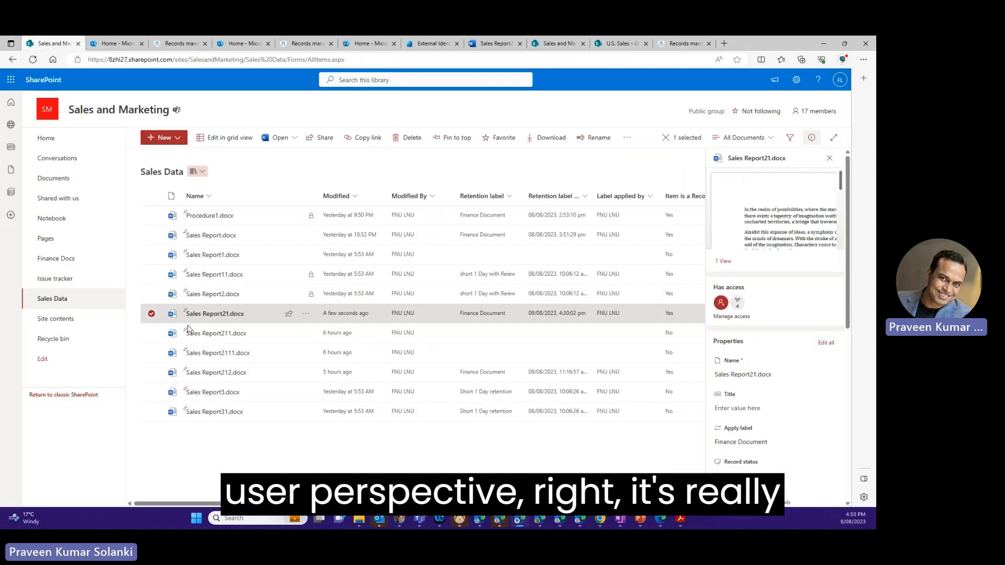
- Close the library's details pane and display the version history of the edited Sales Report21.docx
{"action": "left_click", "coordinate": [286, 449]}
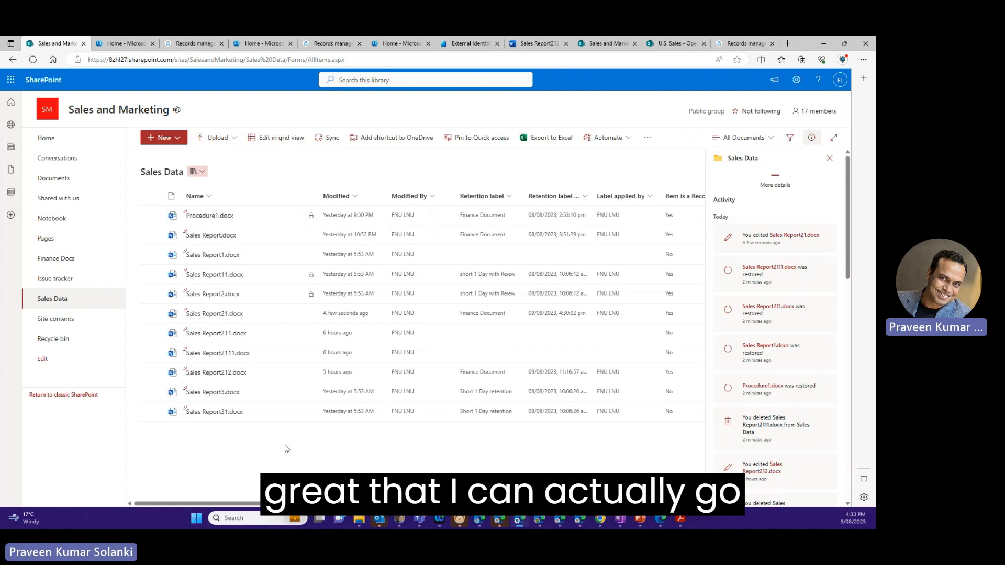
{"action": "left_click", "coordinate": [830, 158]}
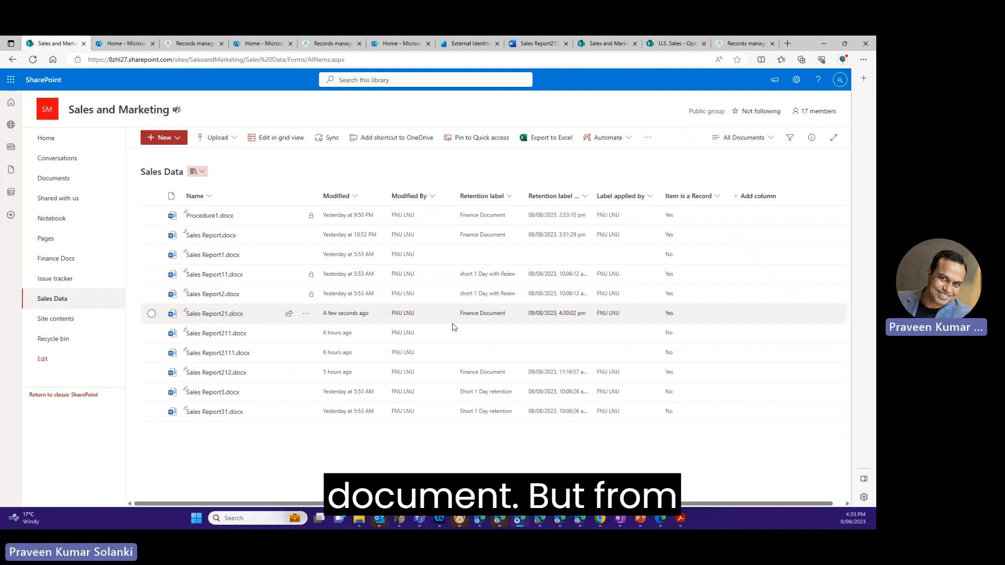
{"action": "left_click", "coordinate": [306, 314]}
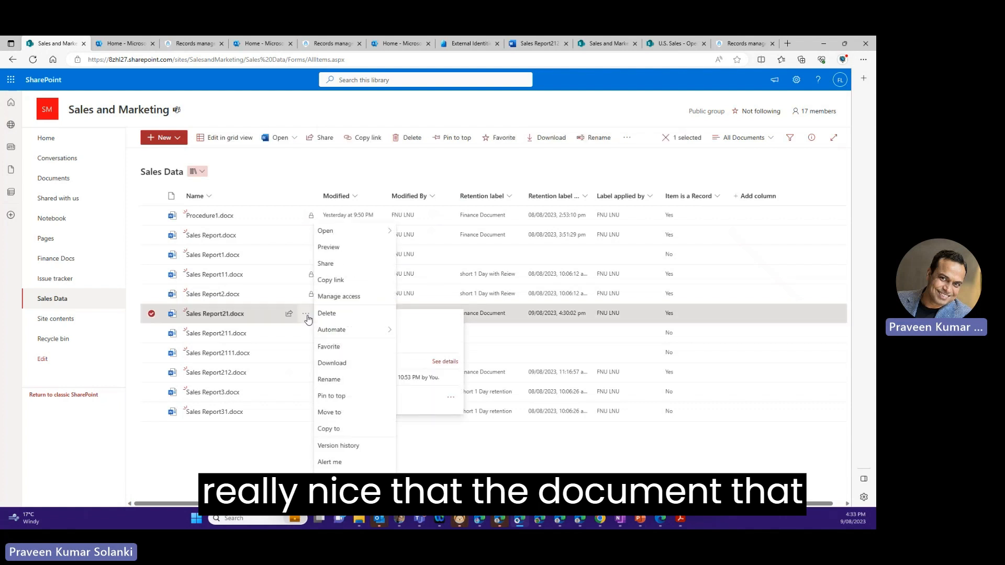
{"action": "left_click", "coordinate": [340, 445]}
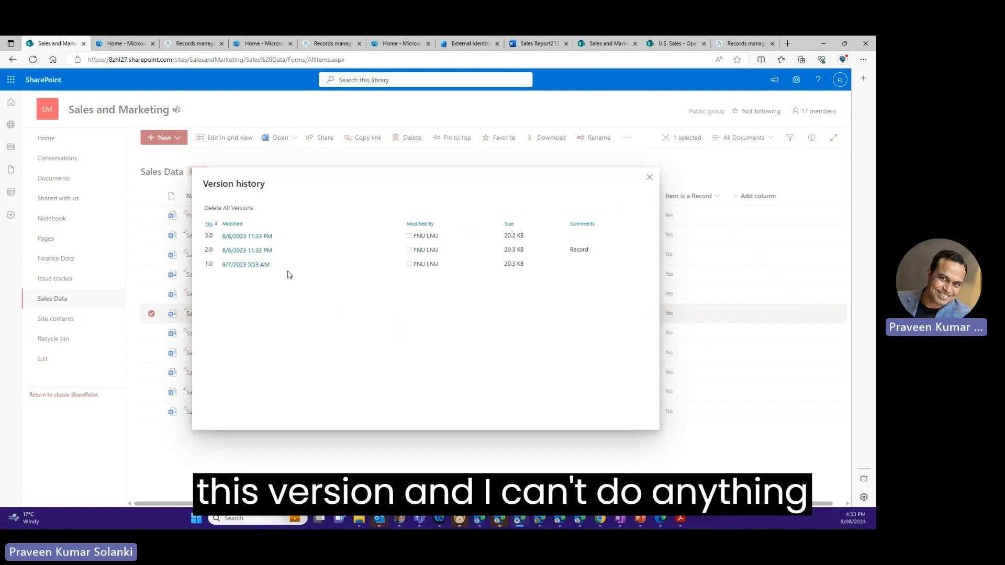
- Try to delete record version 2.0 of Sales Report21.docx, return to the Sales Data library and clear the file selection
{"action": "left_click", "coordinate": [281, 252]}
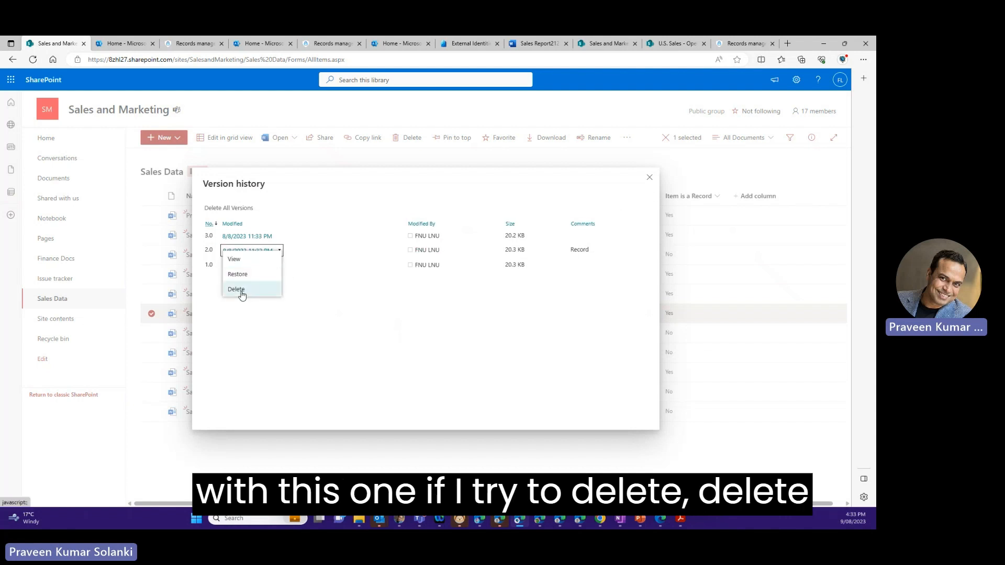
{"action": "left_click", "coordinate": [241, 293]}
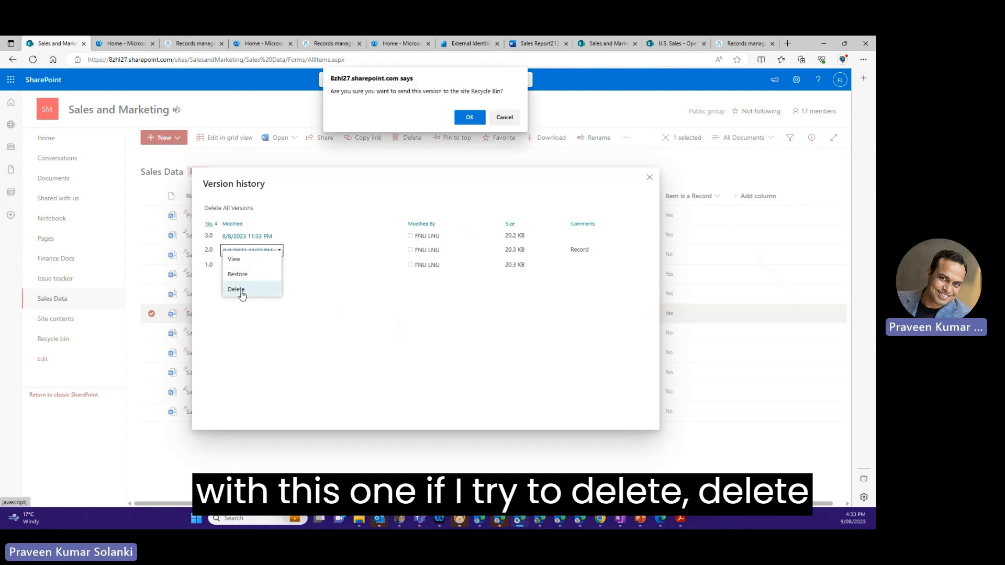
{"action": "left_click", "coordinate": [463, 118]}
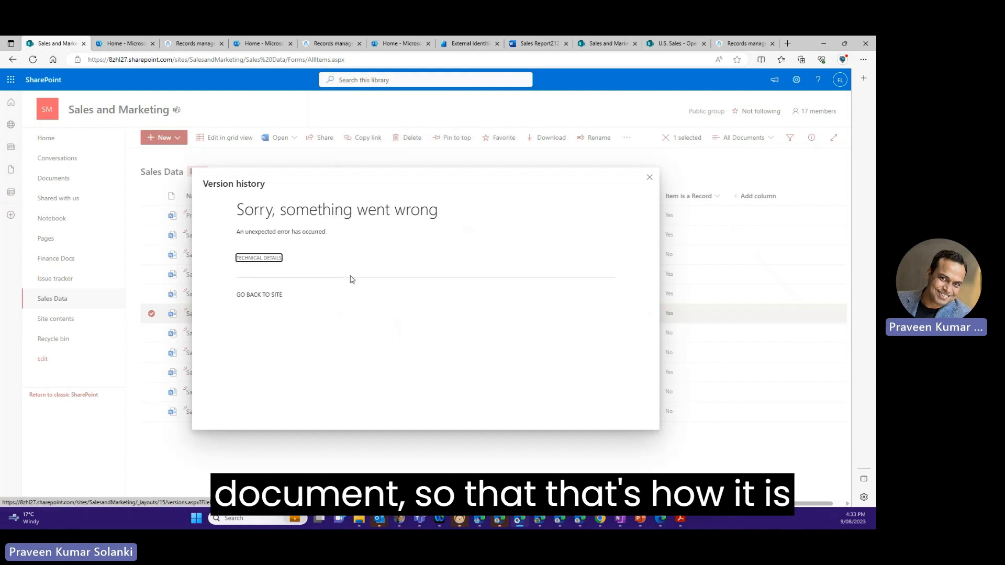
{"action": "left_click", "coordinate": [273, 295]}
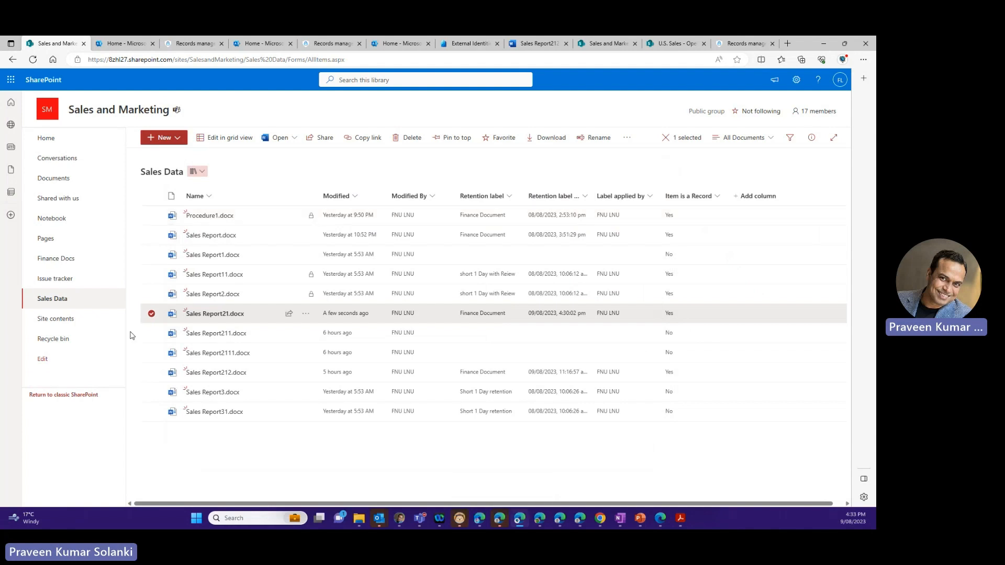
{"action": "left_click", "coordinate": [151, 314]}
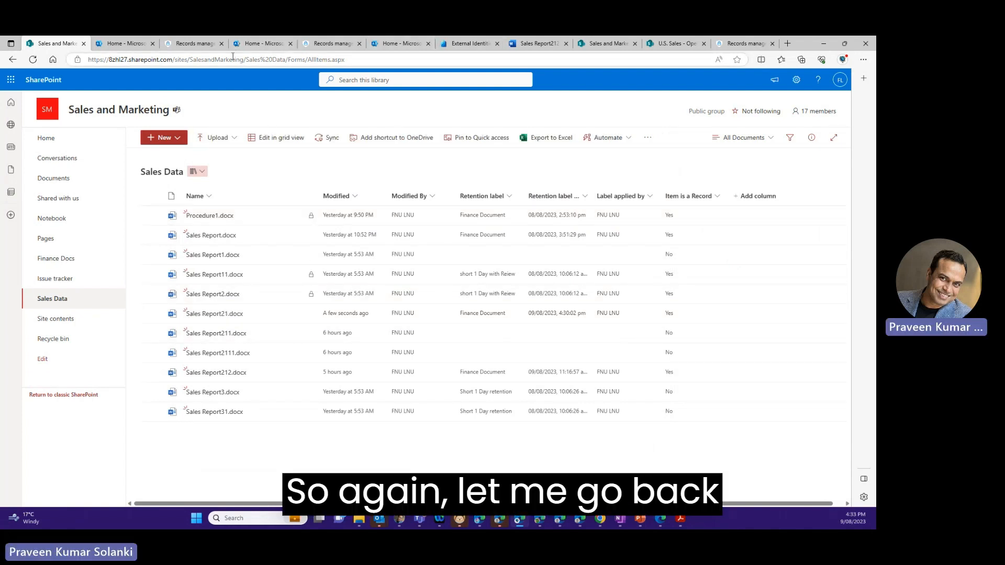
- Switch to Records management in Microsoft Purview and start a new retention label in the file plan, naming it Legal Policy1
{"action": "left_click", "coordinate": [203, 46]}
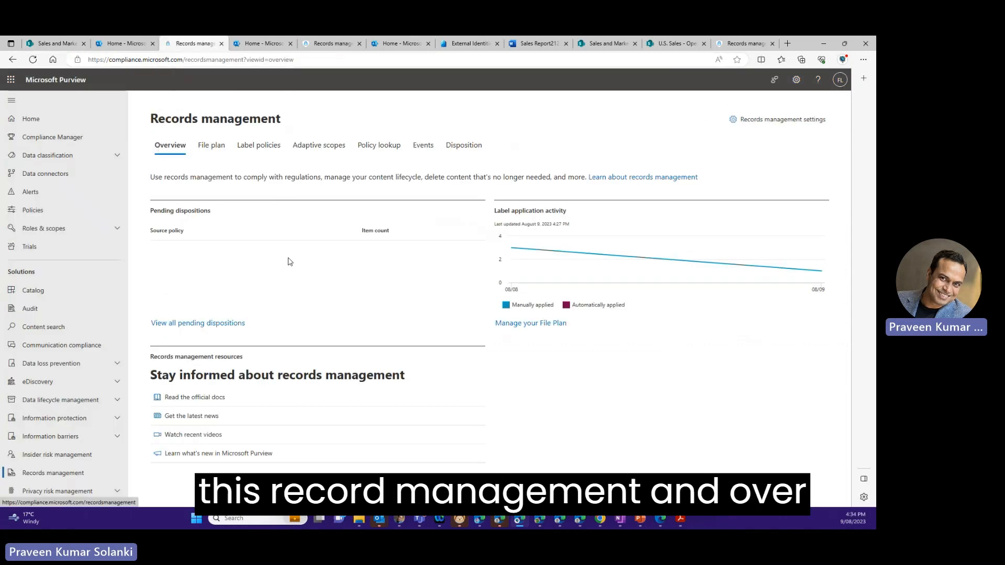
{"action": "left_click", "coordinate": [214, 152]}
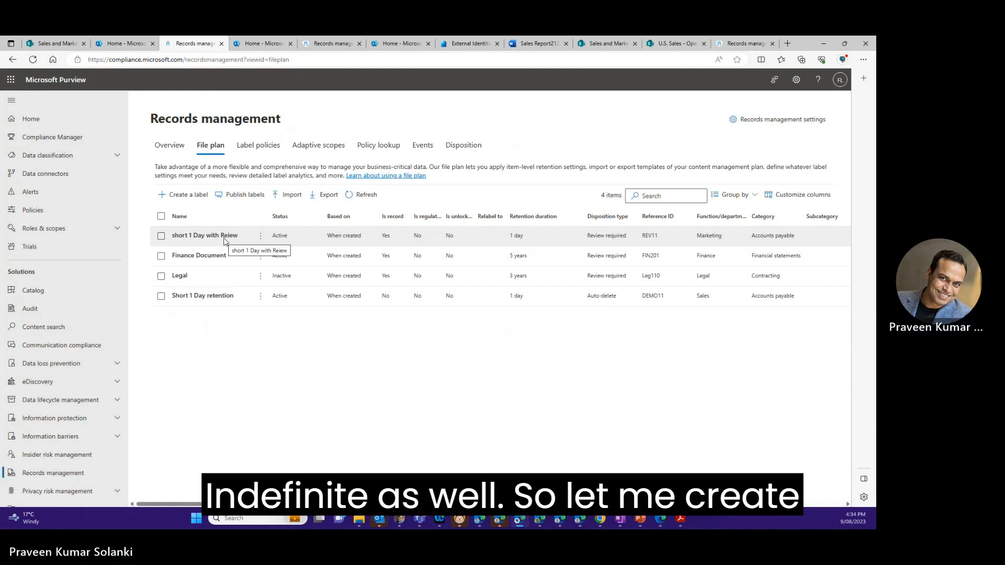
{"action": "left_click", "coordinate": [198, 205]}
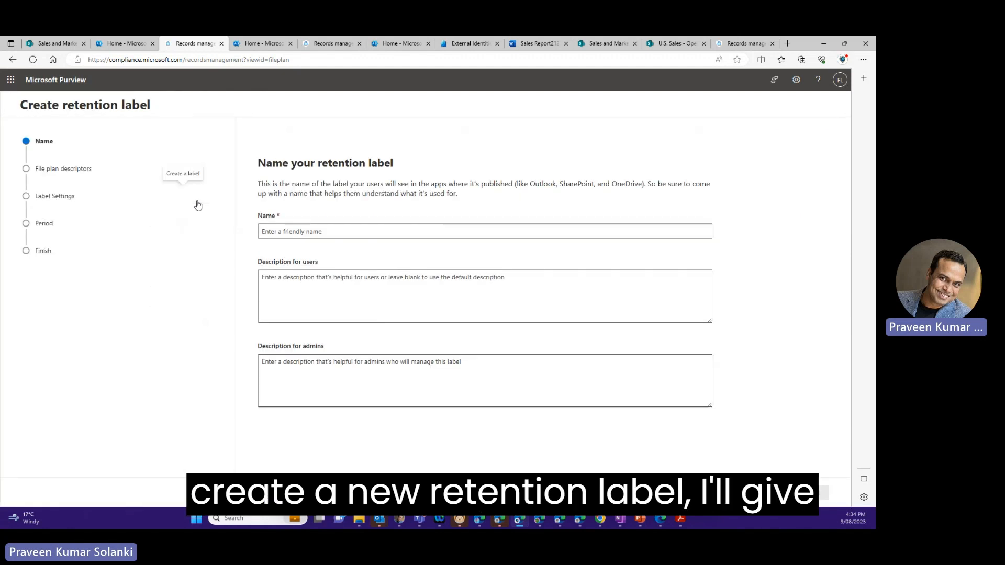
{"action": "left_click", "coordinate": [307, 232]}
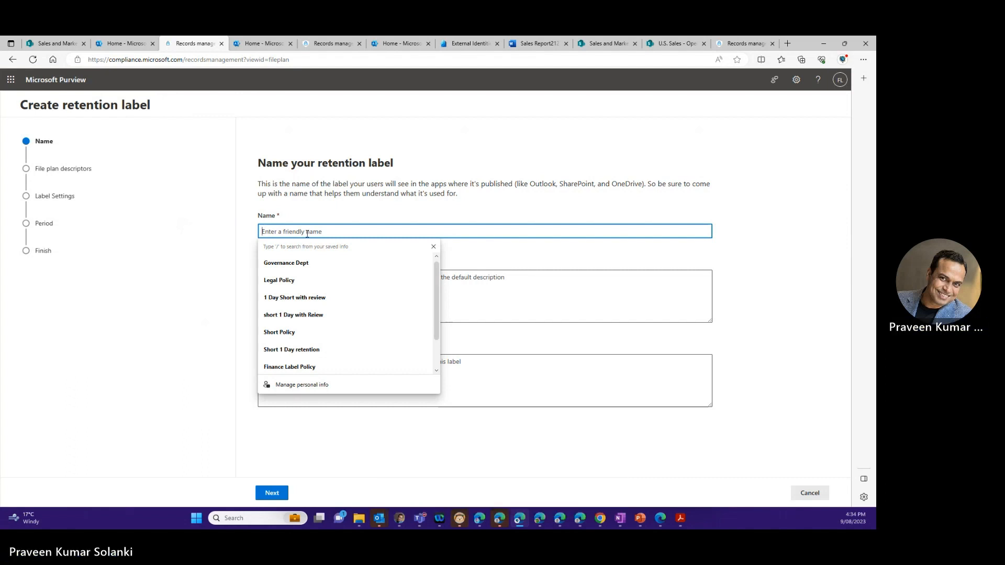
{"action": "type", "text": "F"}
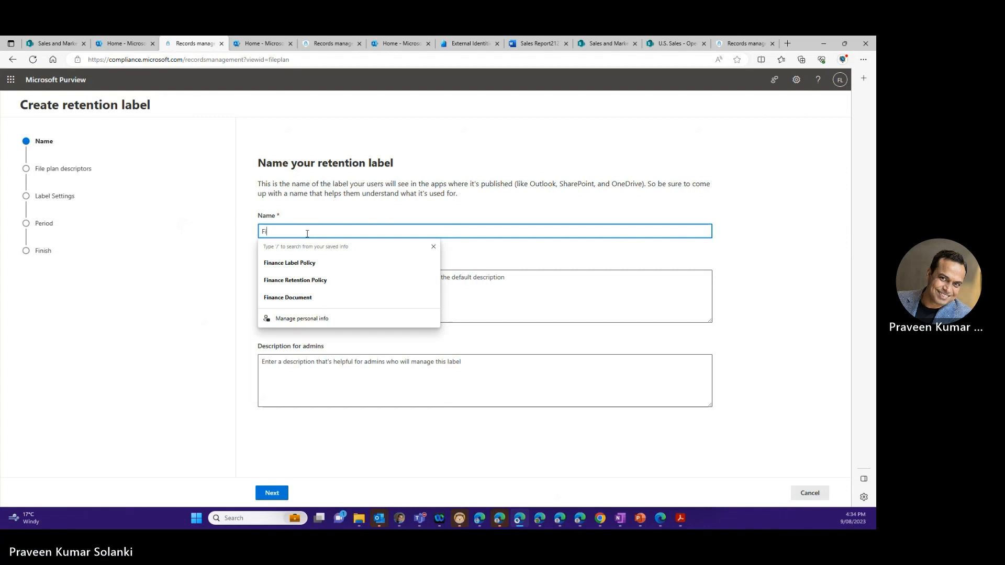
{"action": "key", "text": "BackSpace"}
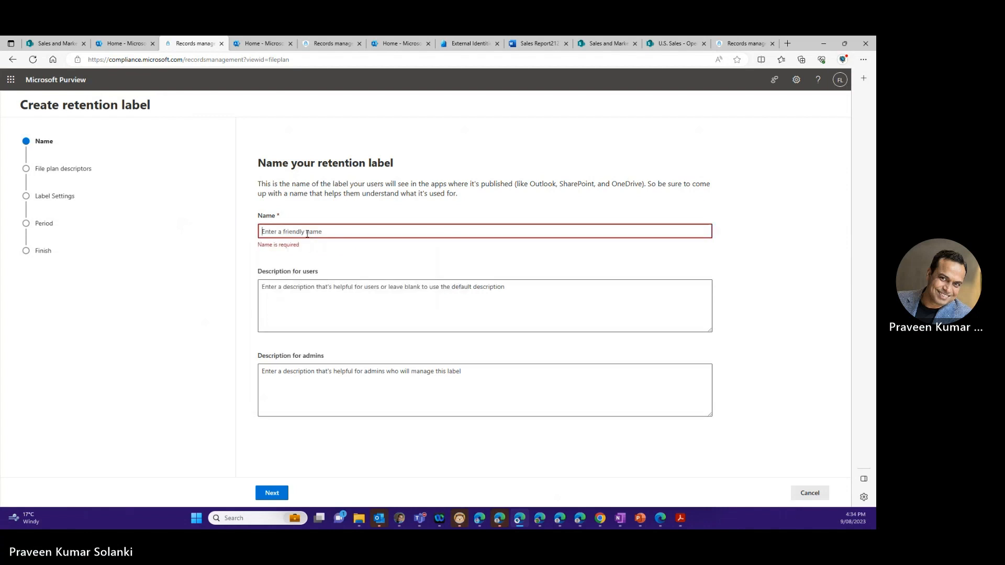
{"action": "type", "text": "Legal Policy"}
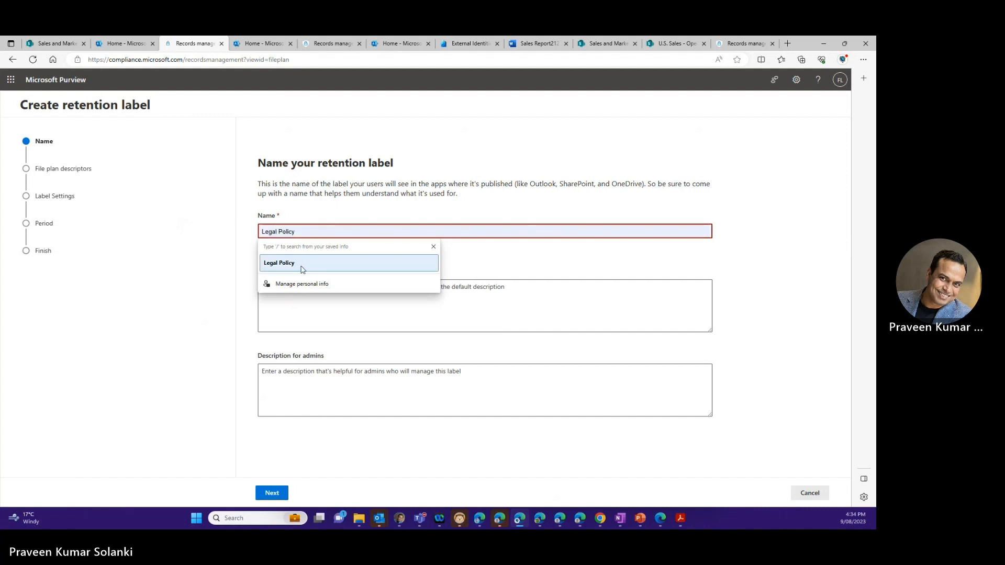
{"action": "left_click", "coordinate": [304, 263]}
{"action": "type", "text": "1"}
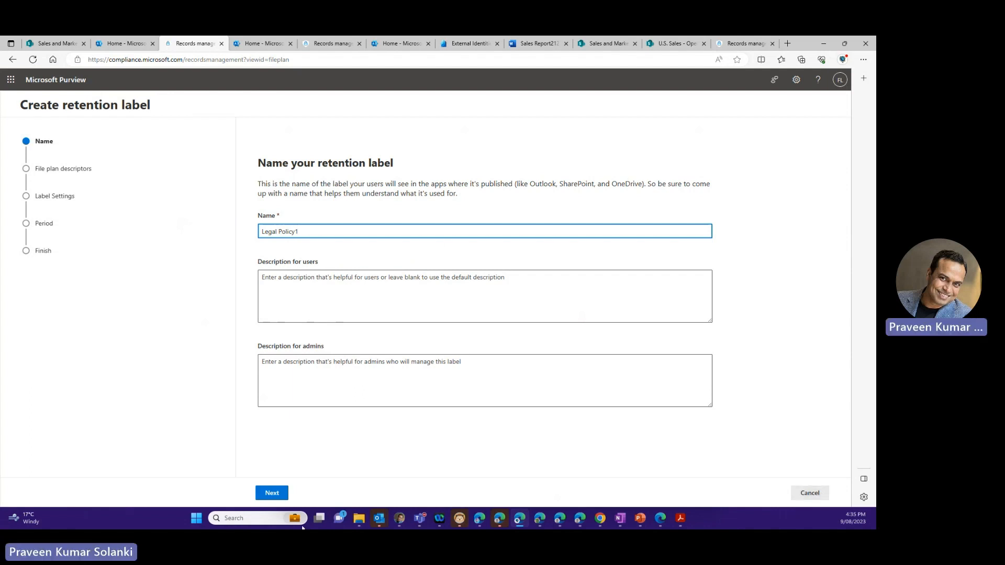
{"action": "left_click", "coordinate": [271, 493]}
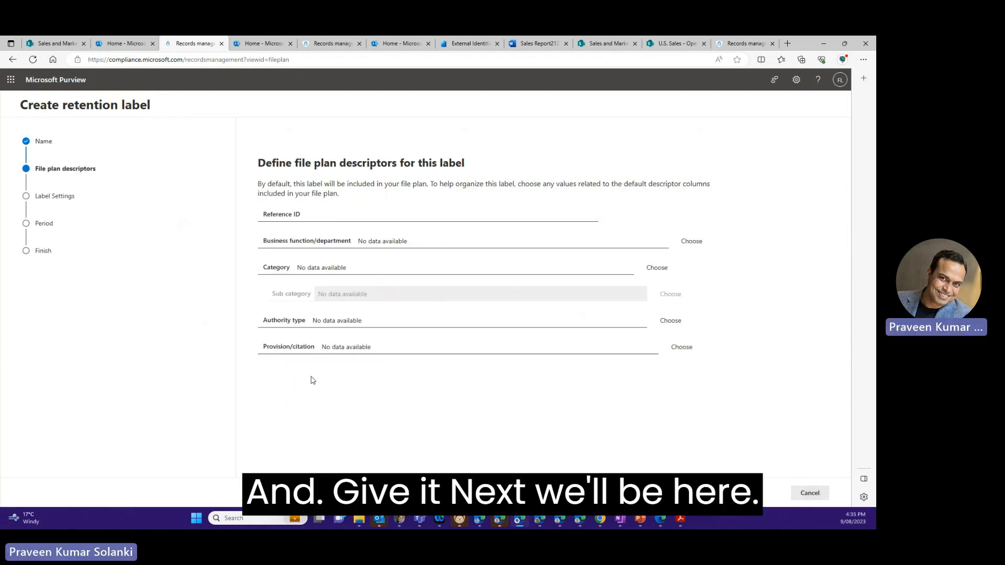
- Set the label's reference ID to LEG12 and its business function/department to Legal
{"action": "left_click", "coordinate": [341, 212]}
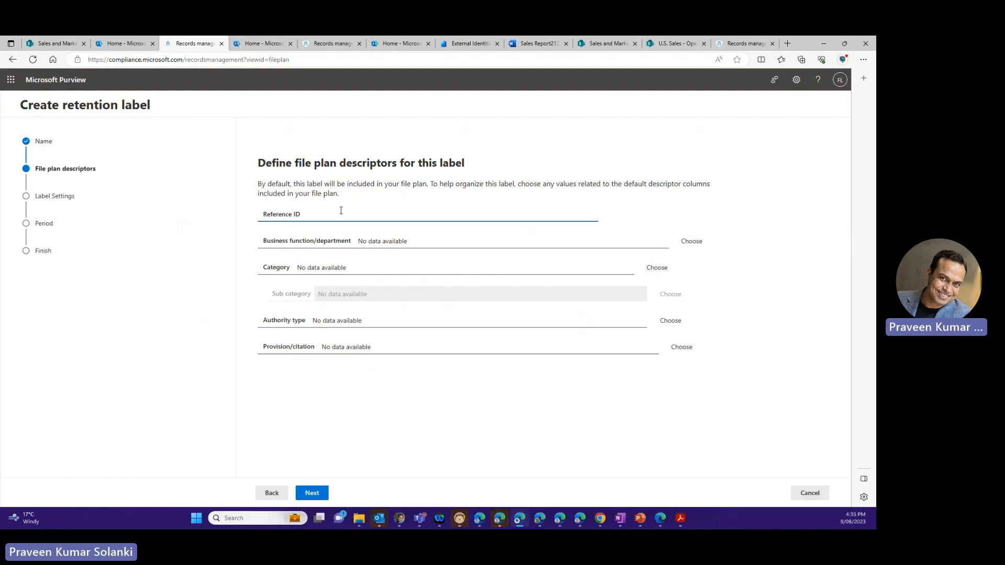
{"action": "type", "text": "LEG"}
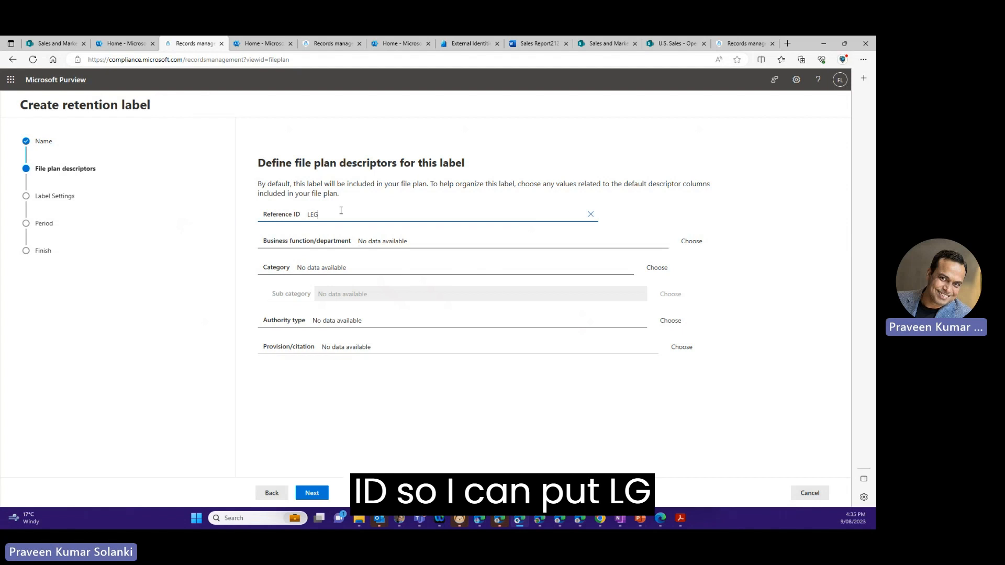
{"action": "type", "text": "12"}
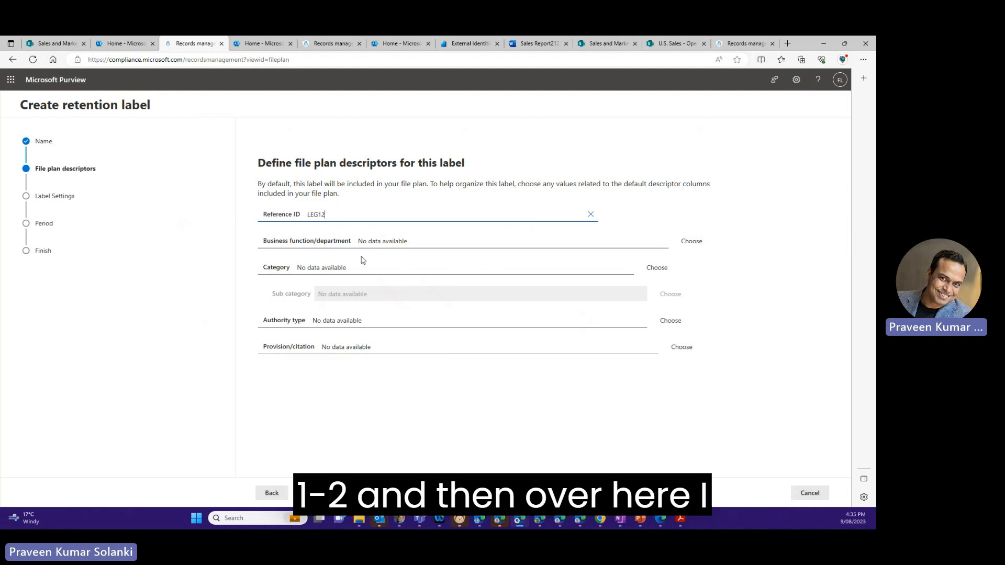
{"action": "left_click", "coordinate": [691, 241]}
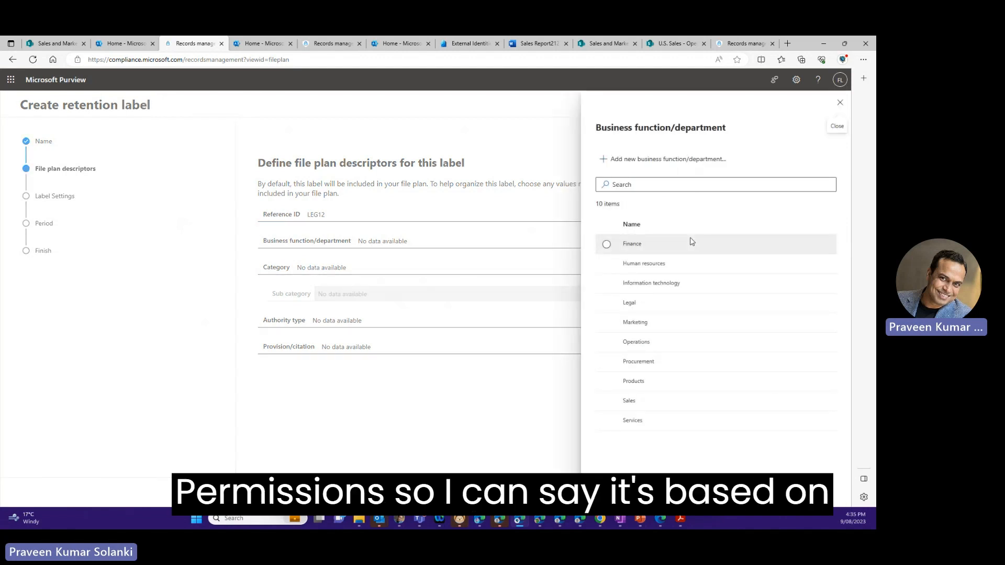
{"action": "left_click", "coordinate": [607, 303]}
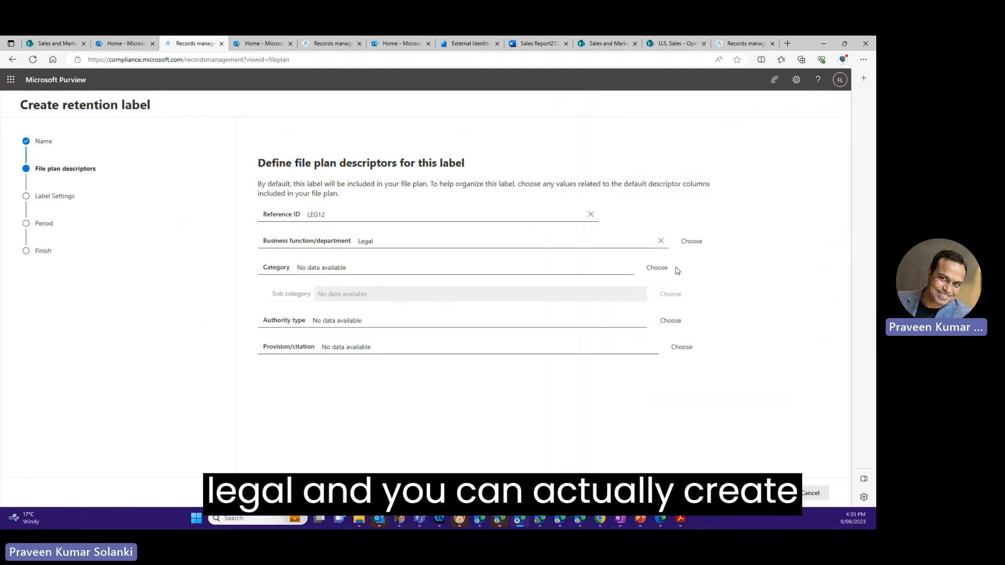
{"action": "left_click", "coordinate": [691, 241]}
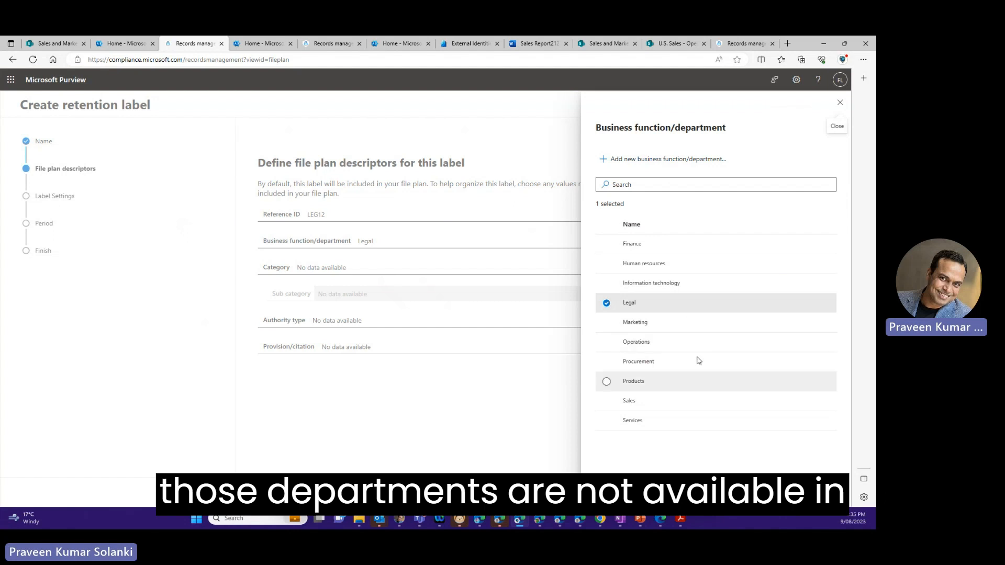
{"action": "left_click", "coordinate": [840, 103]}
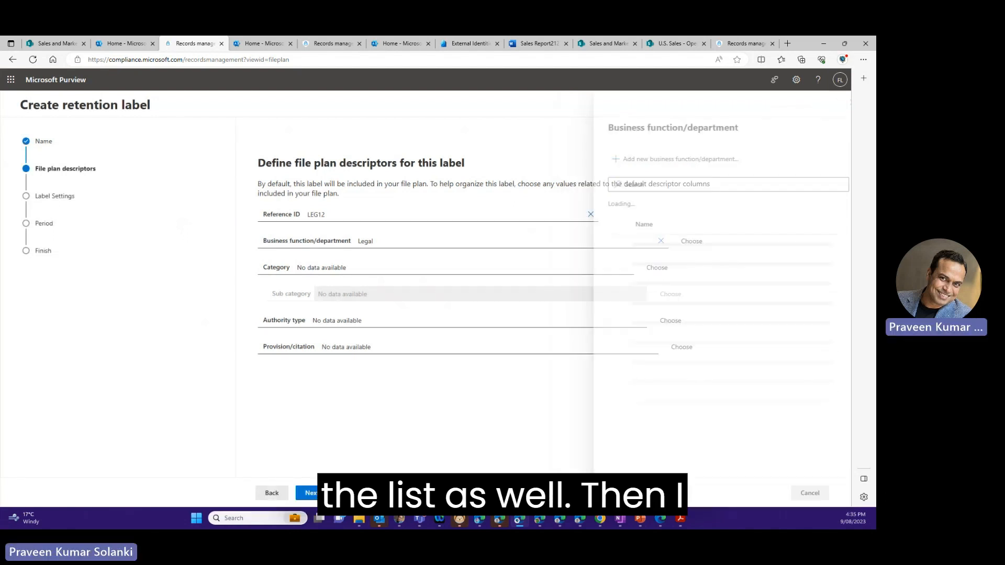
- Set the label's file plan category to Contracting
{"action": "left_click", "coordinate": [658, 267]}
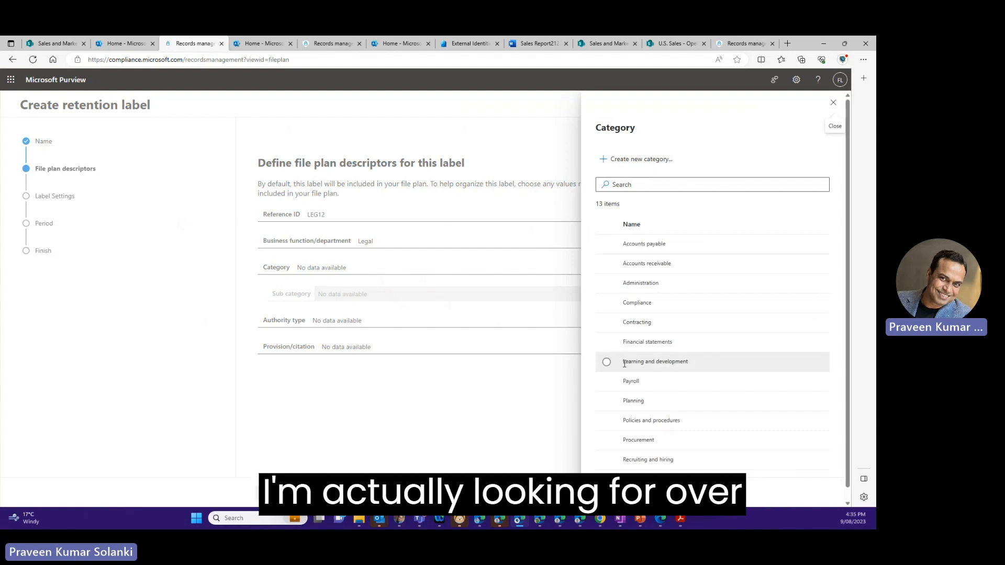
{"action": "scroll", "coordinate": [657, 280], "scroll_direction": "down", "scroll_amount": 1}
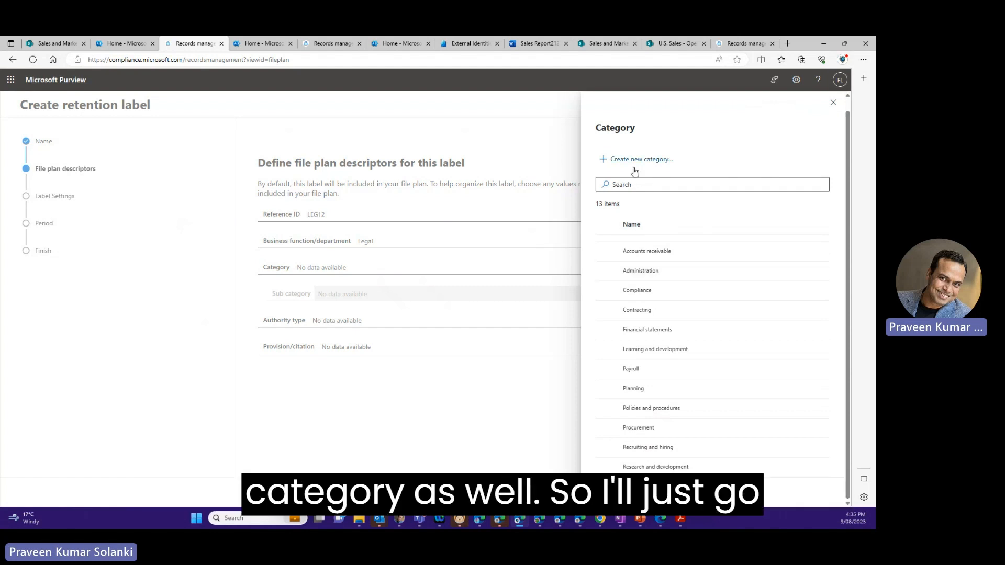
{"action": "scroll", "coordinate": [619, 294], "scroll_direction": "up", "scroll_amount": 1}
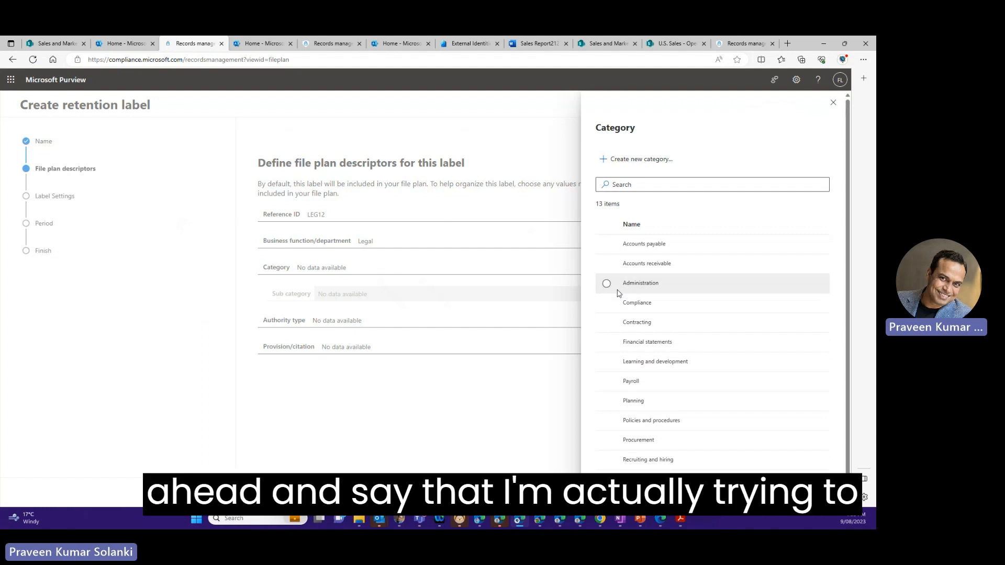
{"action": "left_click", "coordinate": [607, 324]}
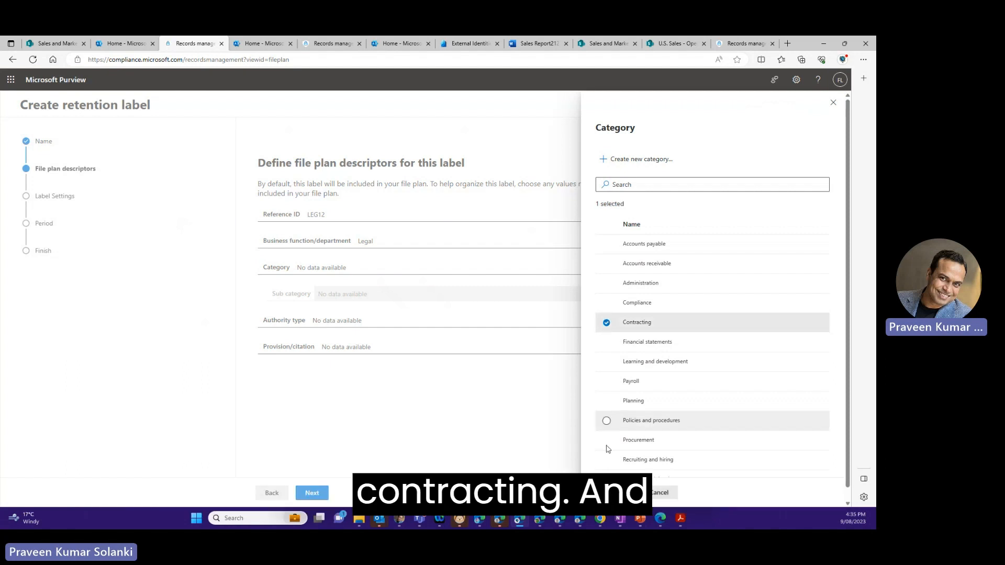
{"action": "left_click", "coordinate": [609, 493]}
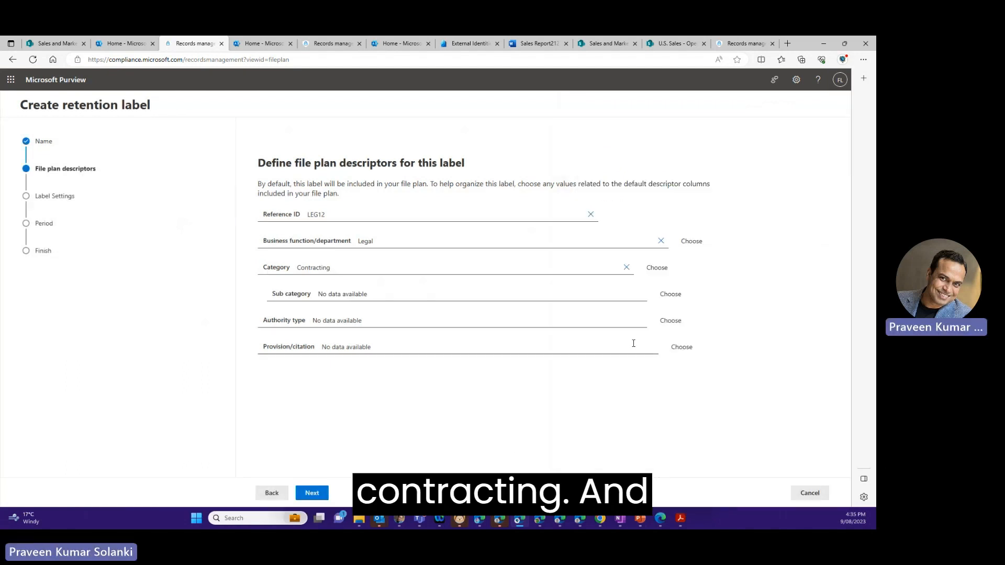
- View the available subcategories without choosing one and set the label's authority type to Legal
{"action": "left_click", "coordinate": [664, 295]}
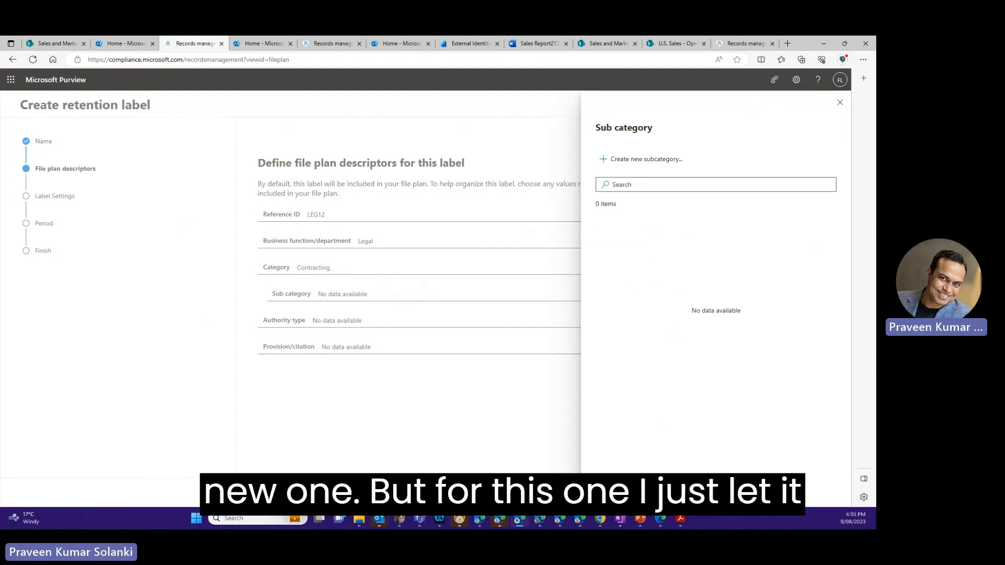
{"action": "key", "text": "Escape"}
{"action": "left_click", "coordinate": [663, 321]}
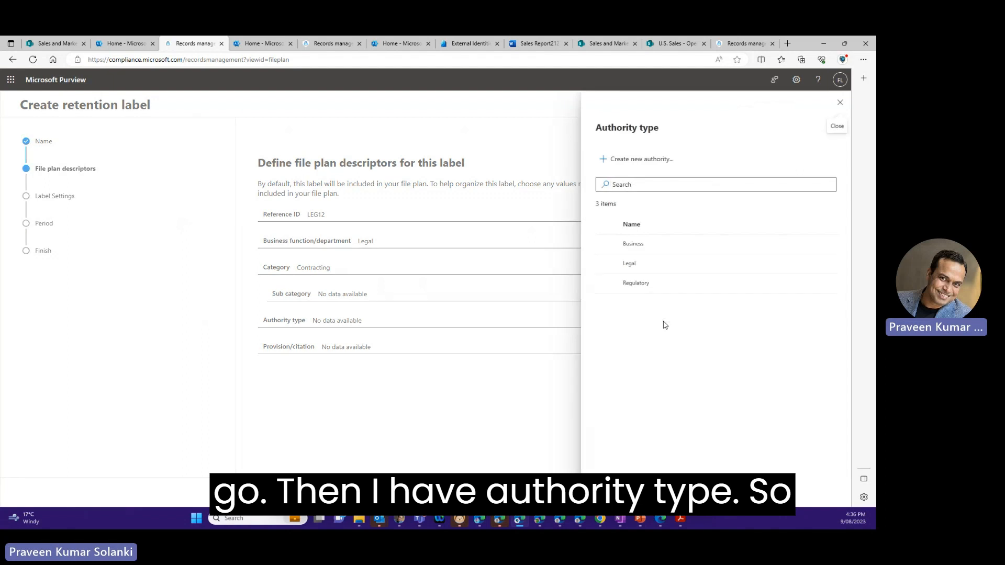
{"action": "left_click", "coordinate": [607, 265]}
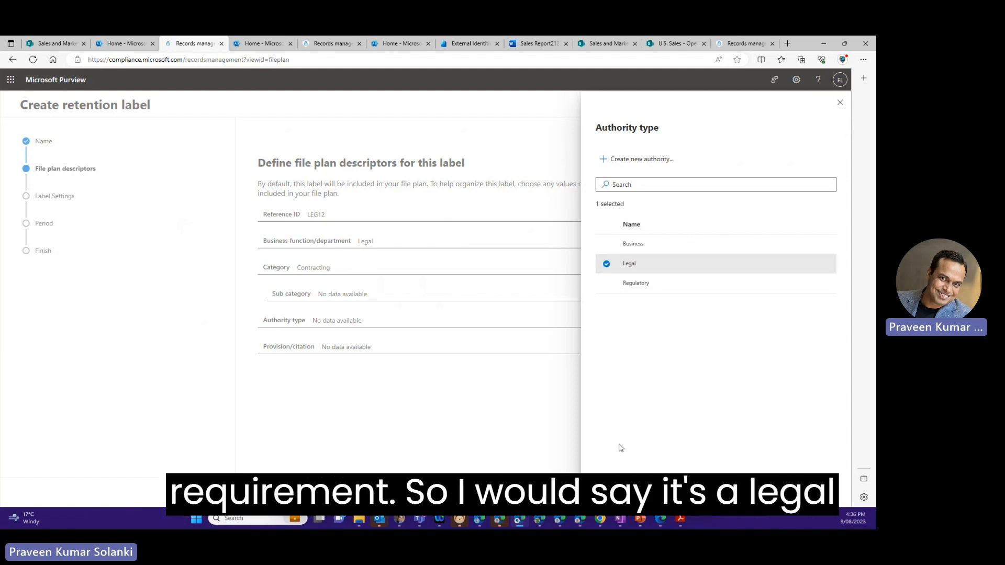
{"action": "left_click", "coordinate": [615, 492]}
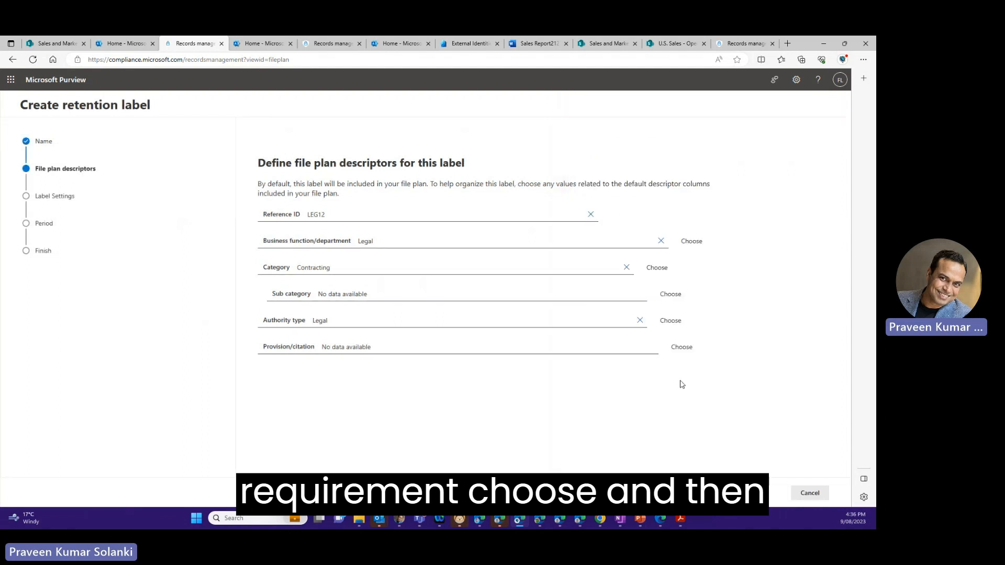
- Set the provision/citation to OSHA Injury and Illness Recordkeeping and Reporting Requirements and finish the file plan descriptors
{"action": "left_click", "coordinate": [681, 347]}
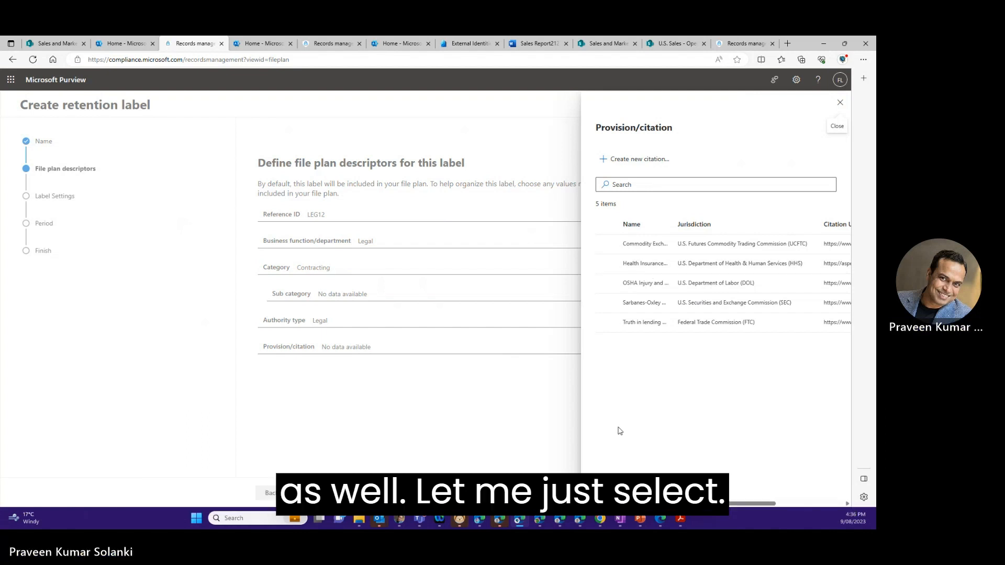
{"action": "left_click", "coordinate": [605, 284]}
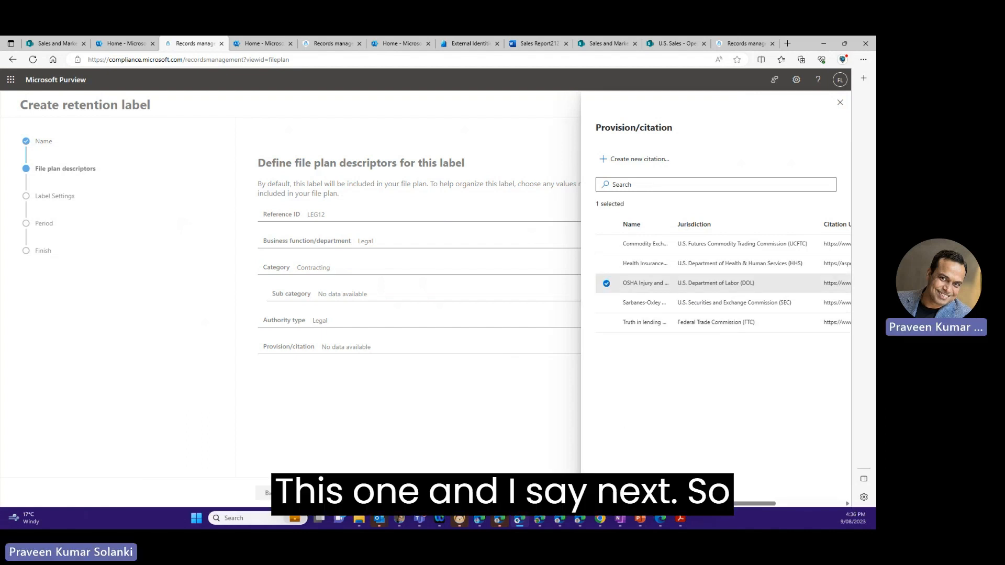
{"action": "left_click", "coordinate": [615, 487]}
{"action": "left_click", "coordinate": [298, 492]}
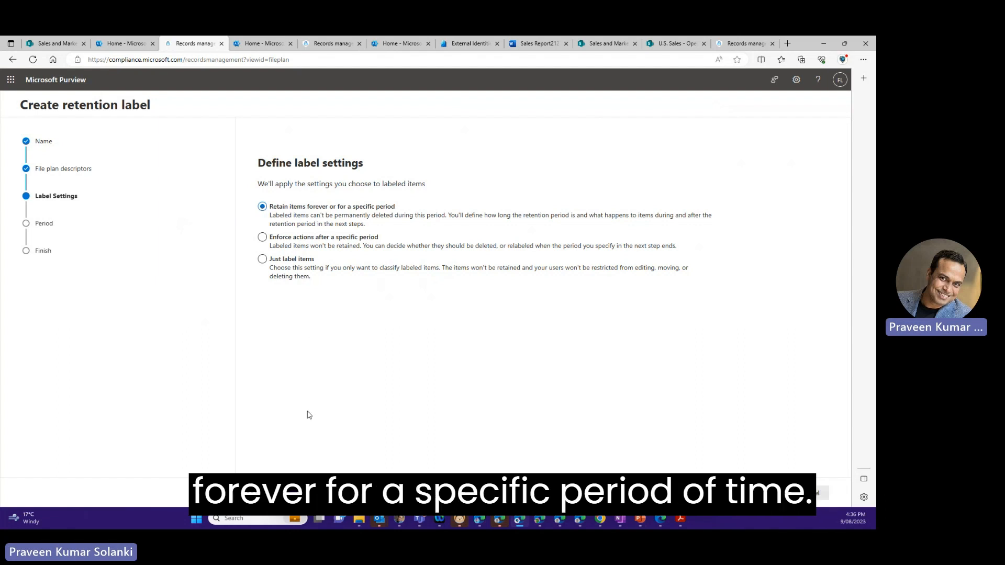
- Keep retaining items for a specific period and set the retention period to 10 years, starting when items were created
{"action": "left_click", "coordinate": [312, 493]}
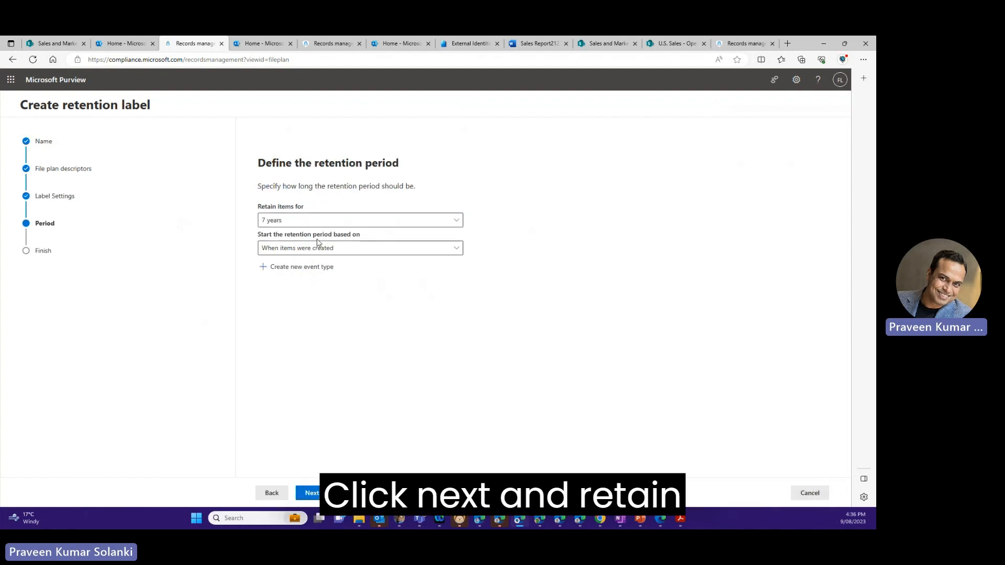
{"action": "left_click", "coordinate": [452, 224]}
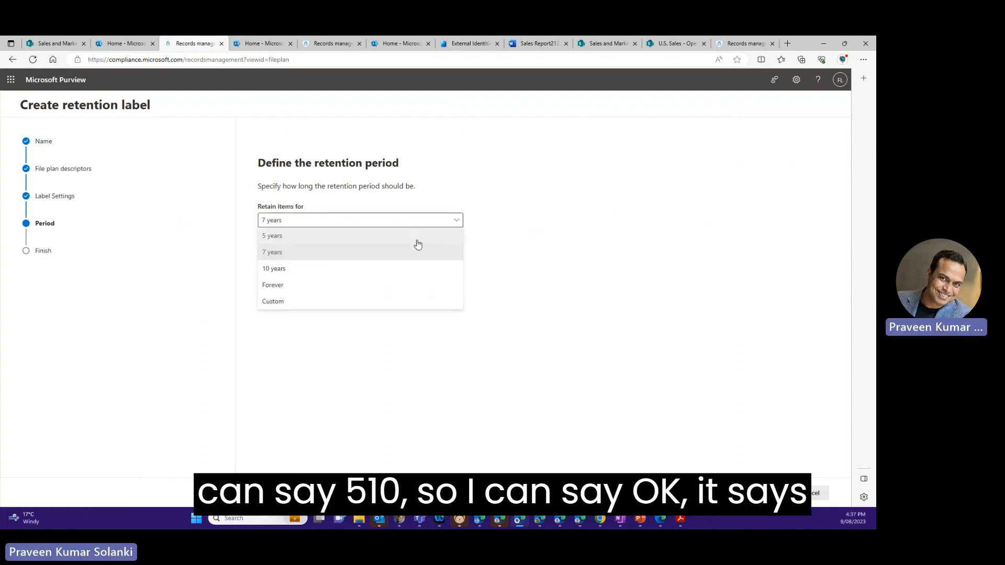
{"action": "left_click", "coordinate": [378, 273]}
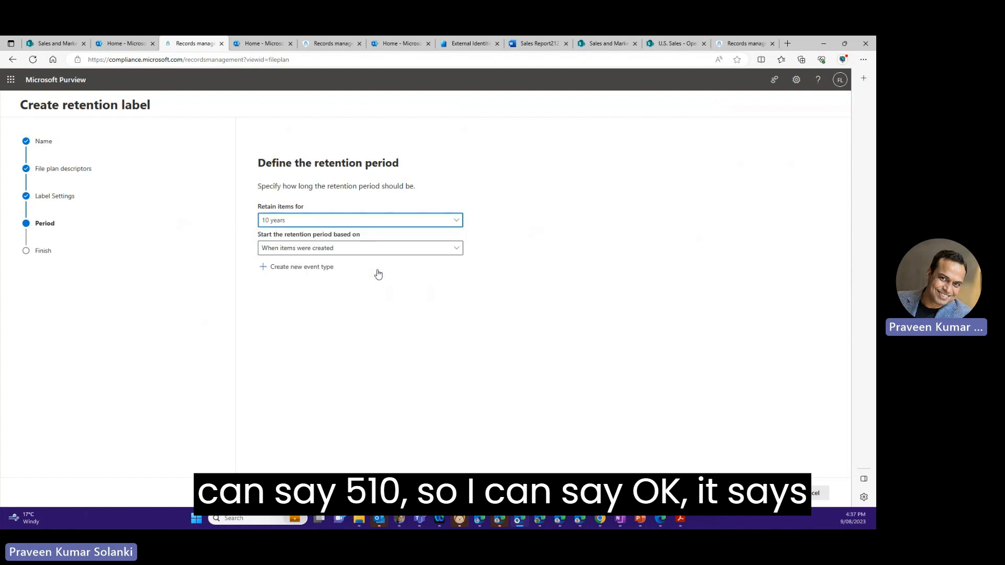
{"action": "left_click", "coordinate": [451, 255]}
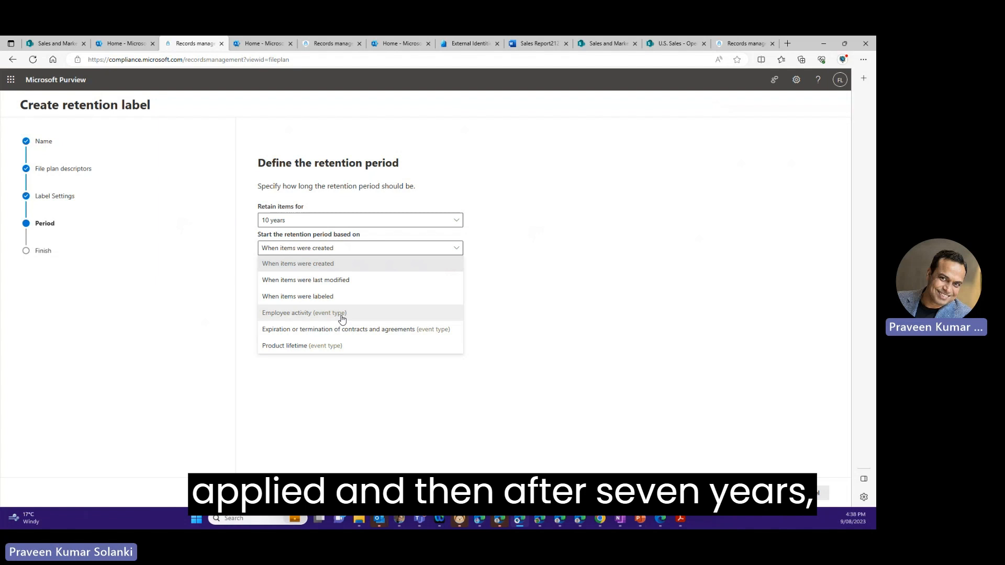
{"action": "left_click", "coordinate": [522, 308]}
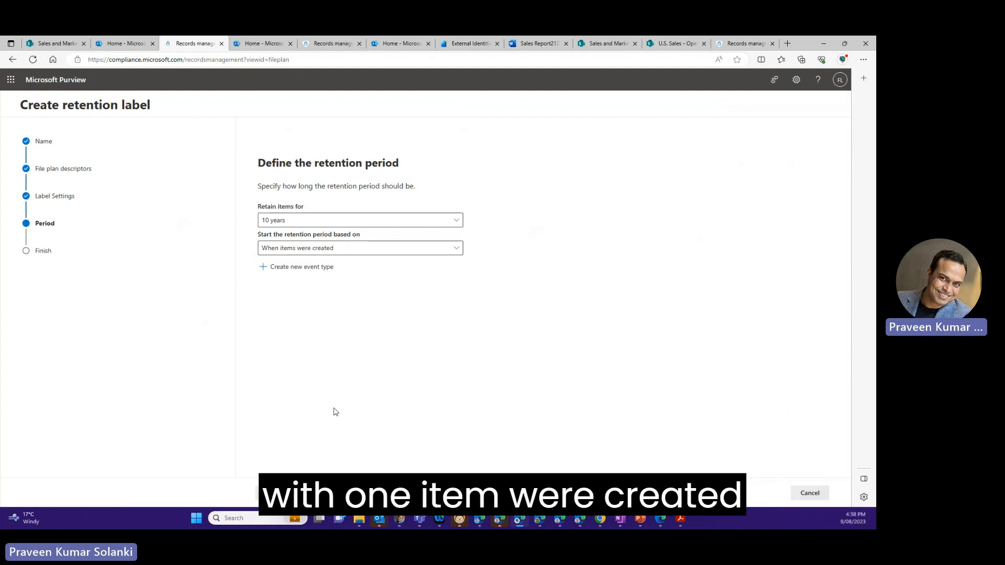
- Have labelled items marked as a record during the retention period, without unlocking the record by default
{"action": "left_click", "coordinate": [309, 493]}
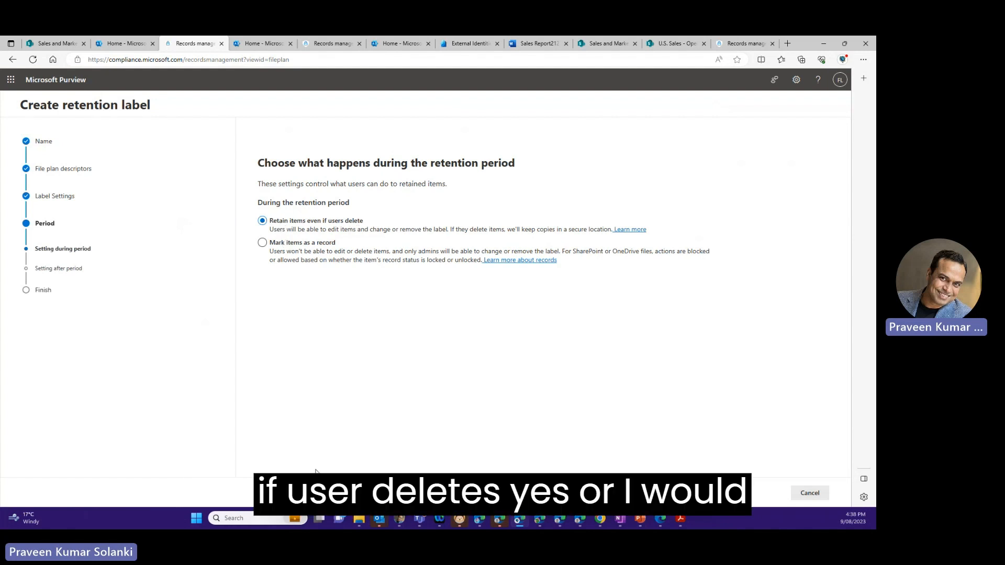
{"action": "left_click", "coordinate": [282, 255]}
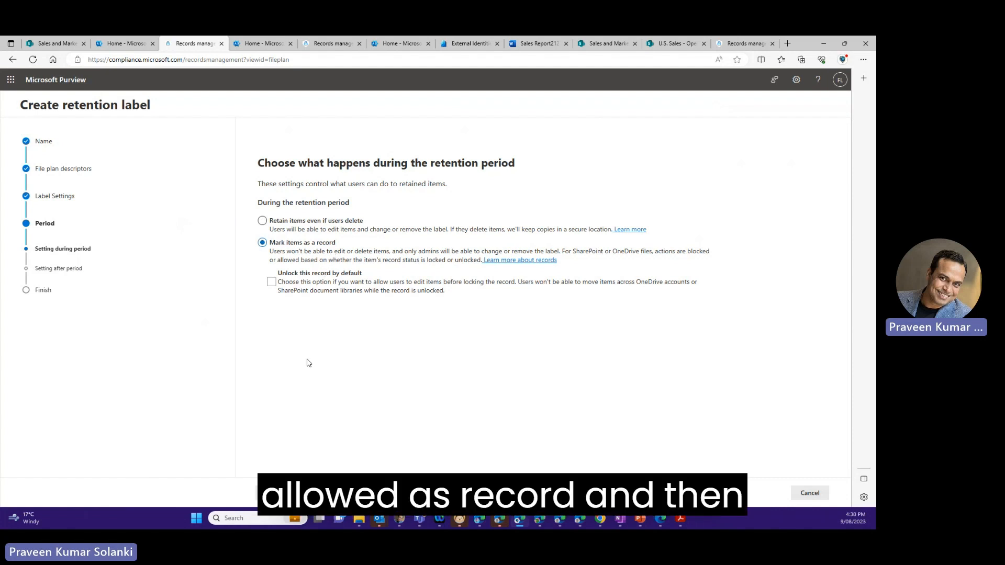
{"action": "left_click", "coordinate": [316, 493]}
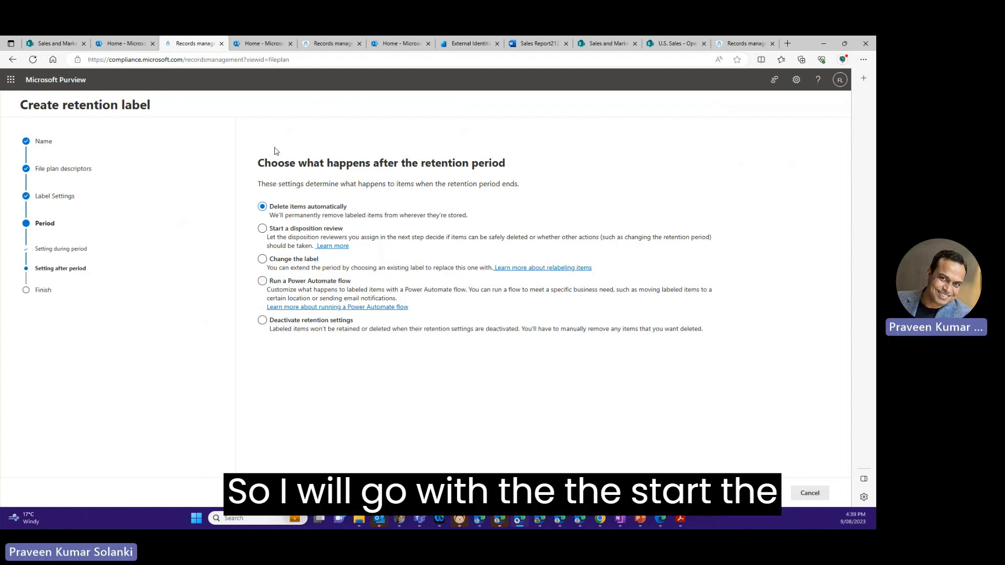
- Choose to start a disposition review after the retention period and add a review stage named Stage1
{"action": "left_click", "coordinate": [263, 229]}
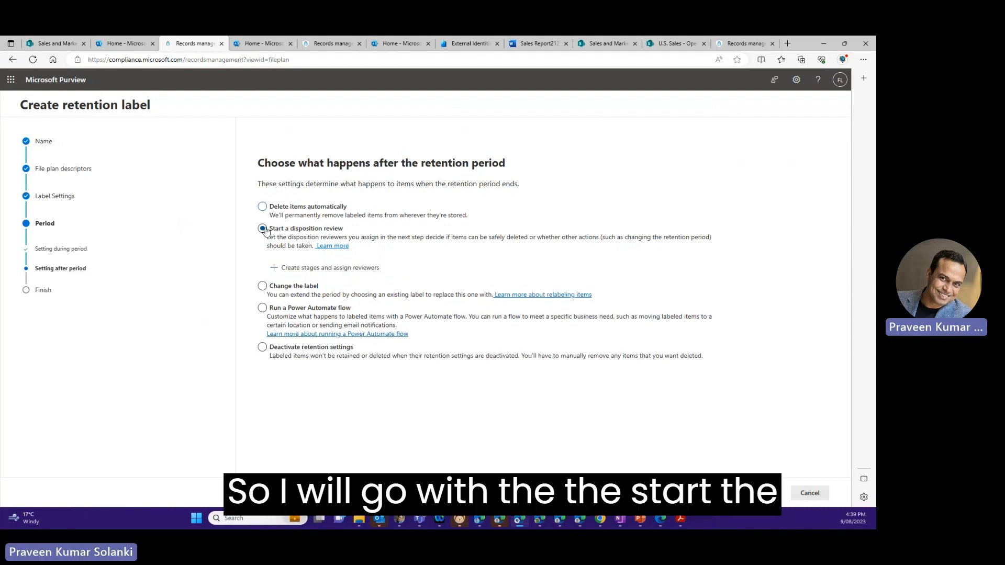
{"action": "left_click", "coordinate": [301, 273]}
{"action": "left_click", "coordinate": [250, 246]}
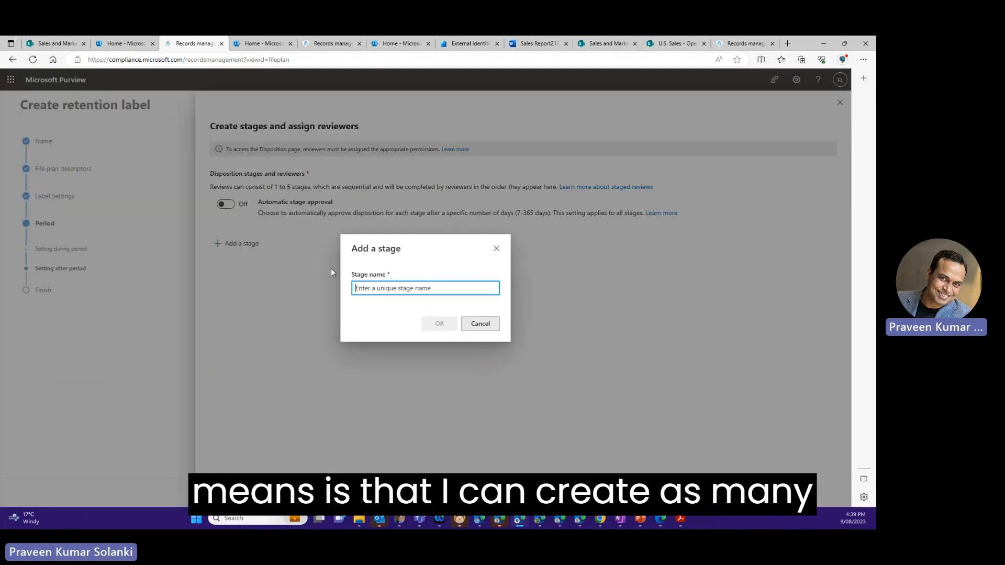
{"action": "type", "text": "Sta"}
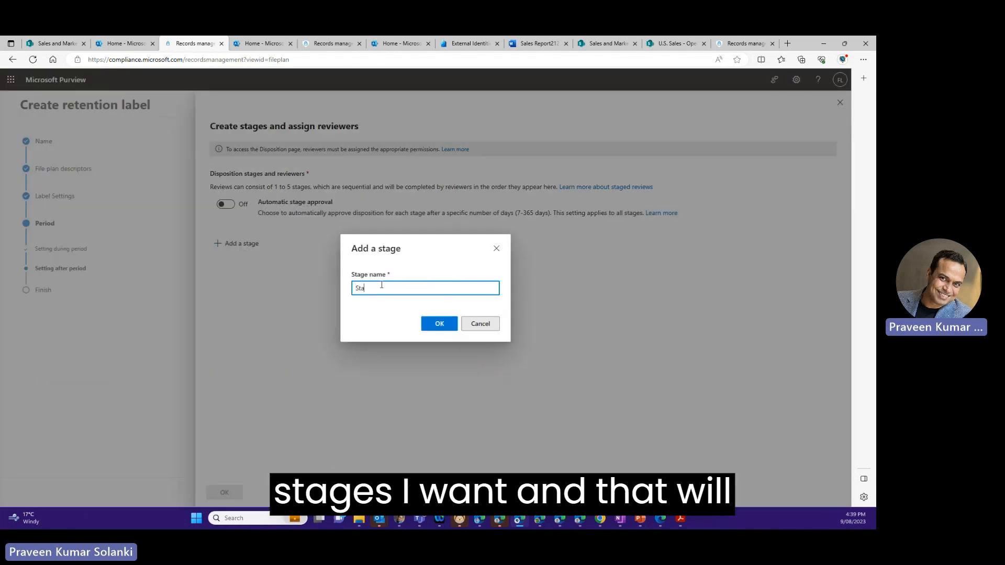
{"action": "type", "text": "ge1"}
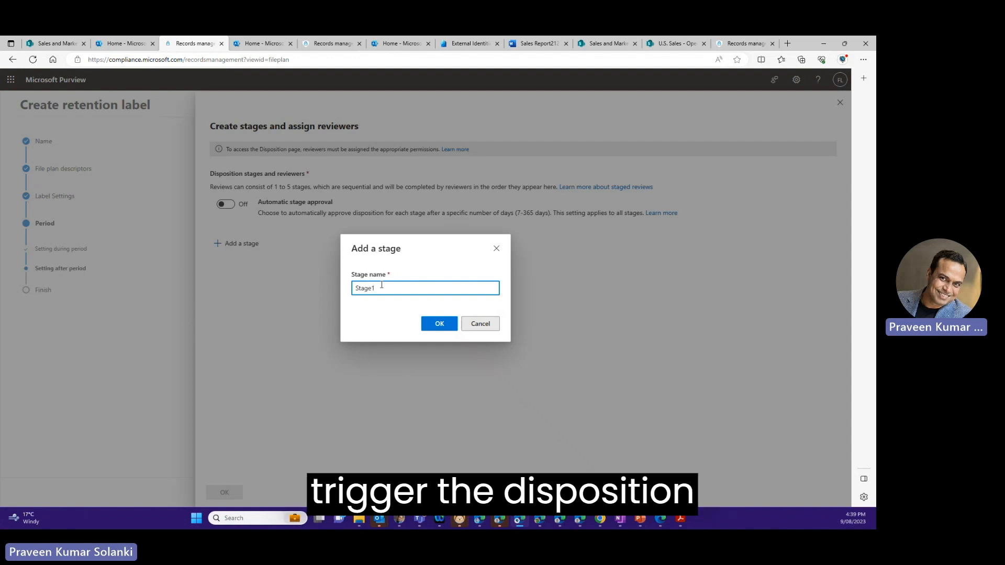
{"action": "left_click", "coordinate": [446, 324]}
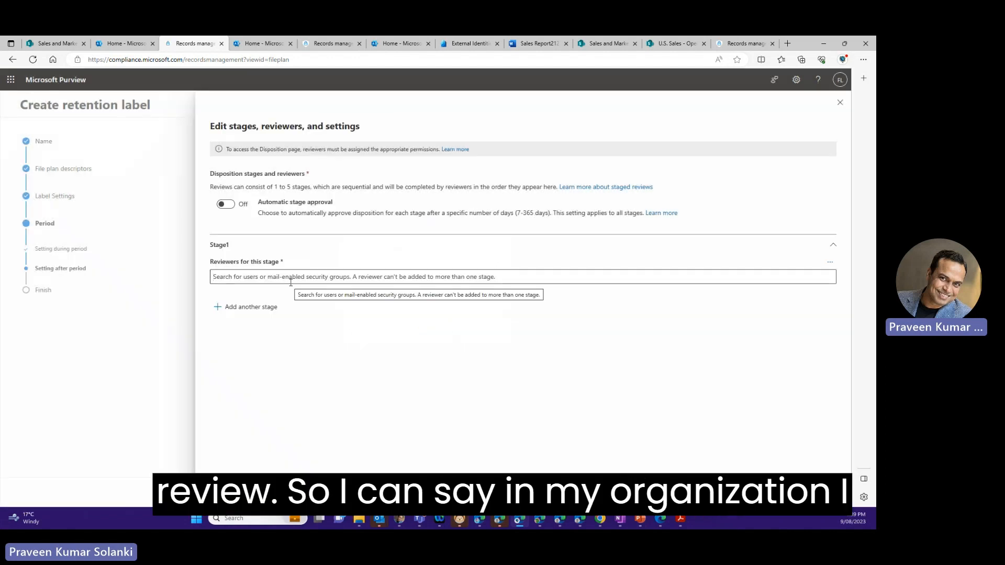
- Assign the governance colleague as reviewer for Stage1 and save the disposition stage
{"action": "left_click", "coordinate": [290, 282]}
{"action": "type", "text": "pradee"}
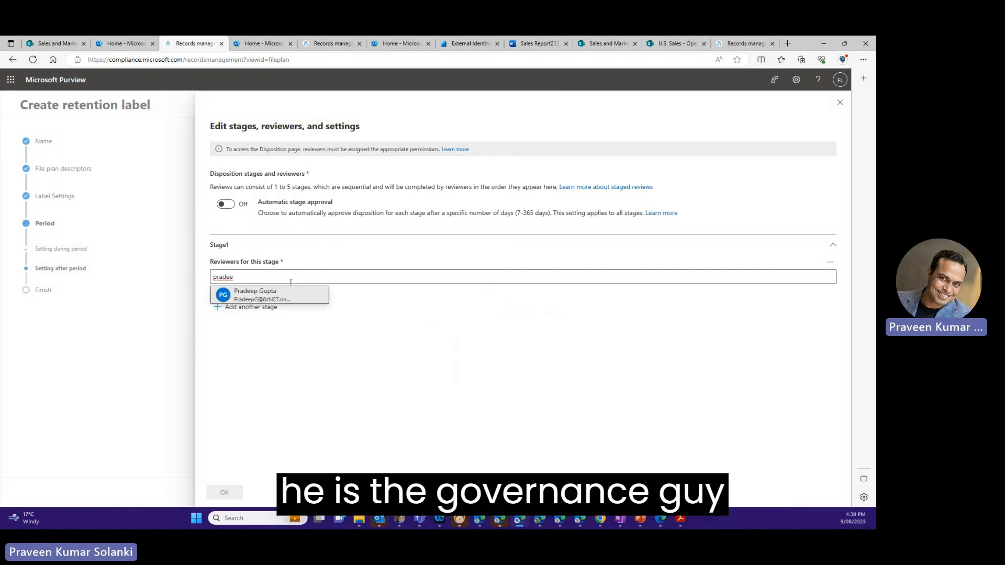
{"action": "left_click", "coordinate": [275, 295]}
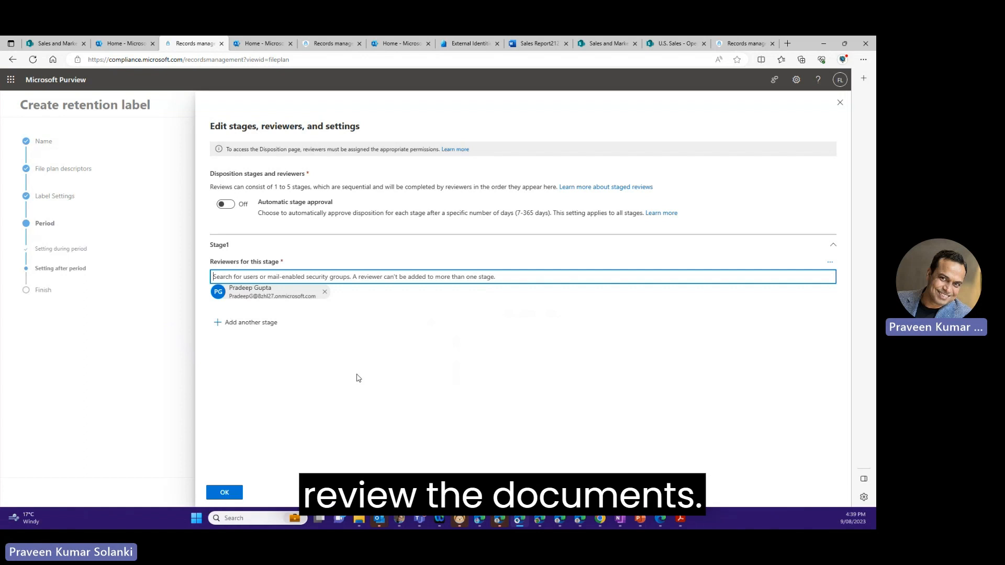
{"action": "left_click", "coordinate": [236, 493]}
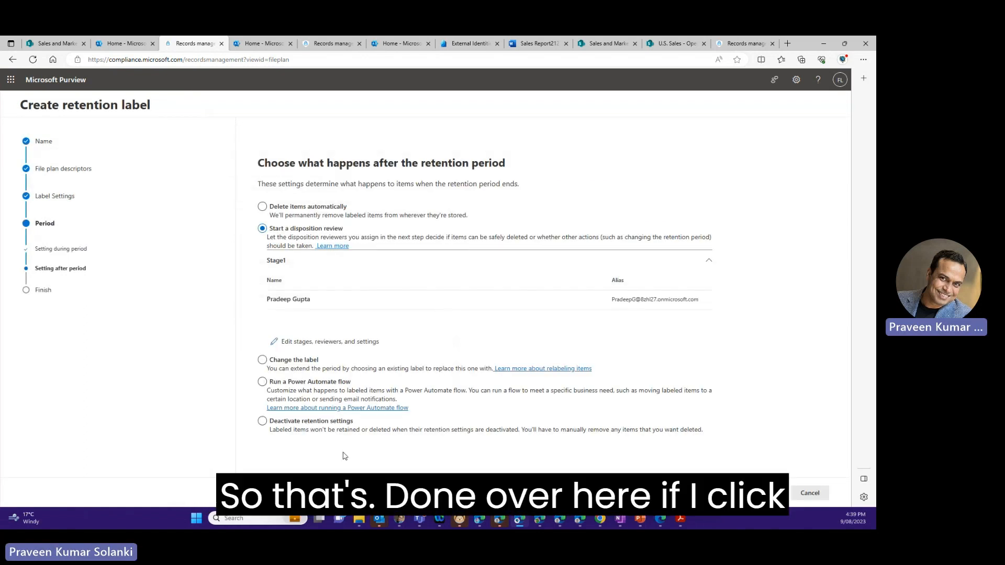
- Review the summary of the Legal Policy1 settings and create the retention label
{"action": "left_click", "coordinate": [314, 493]}
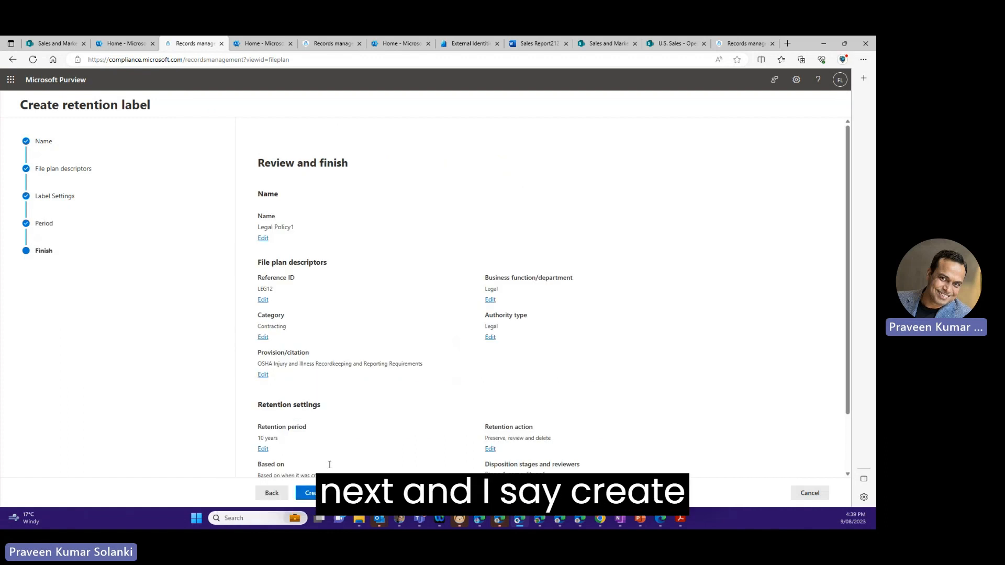
{"action": "scroll", "coordinate": [329, 465], "scroll_direction": "down", "scroll_amount": 2}
{"action": "left_click", "coordinate": [314, 493]}
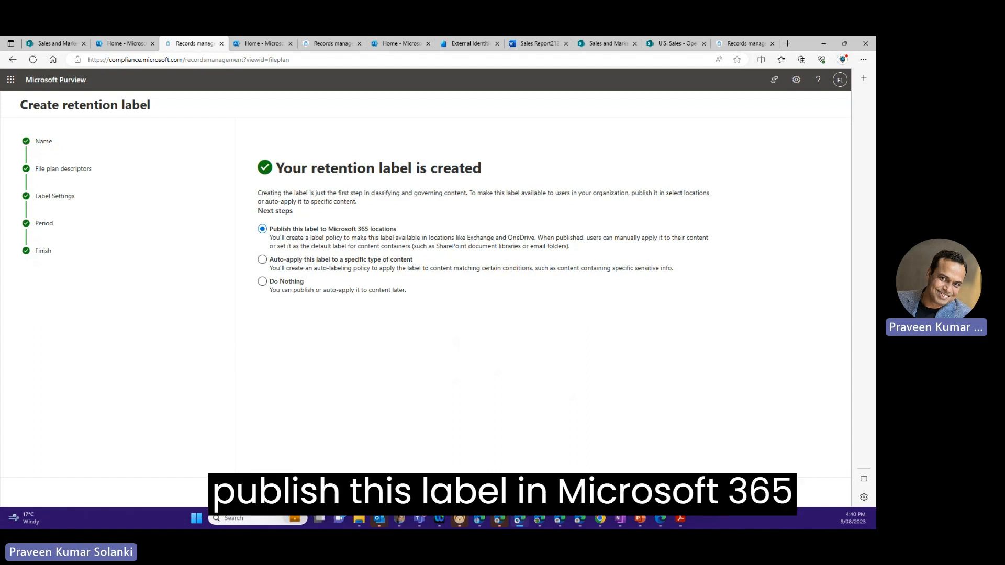
- Start publishing Legal Policy1 to Microsoft 365 locations, with the full directory as admin unit and a static policy type
{"action": "left_click", "coordinate": [276, 493]}
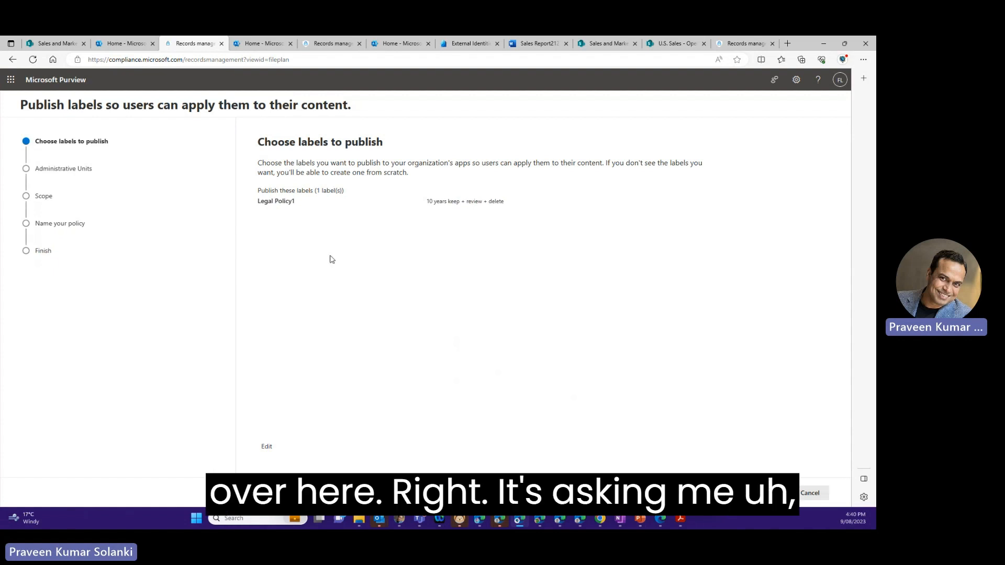
{"action": "left_click", "coordinate": [275, 493]}
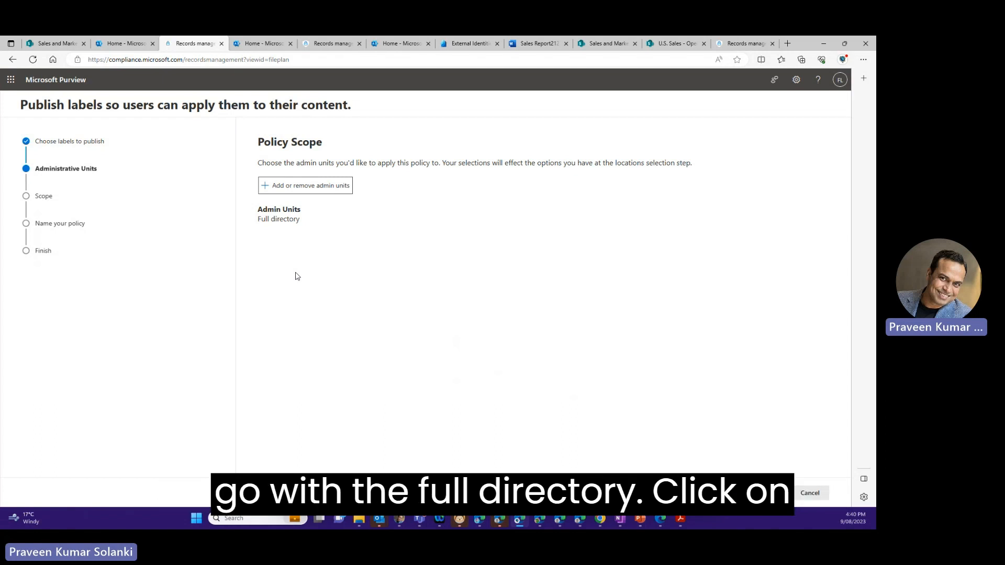
{"action": "left_click", "coordinate": [276, 493]}
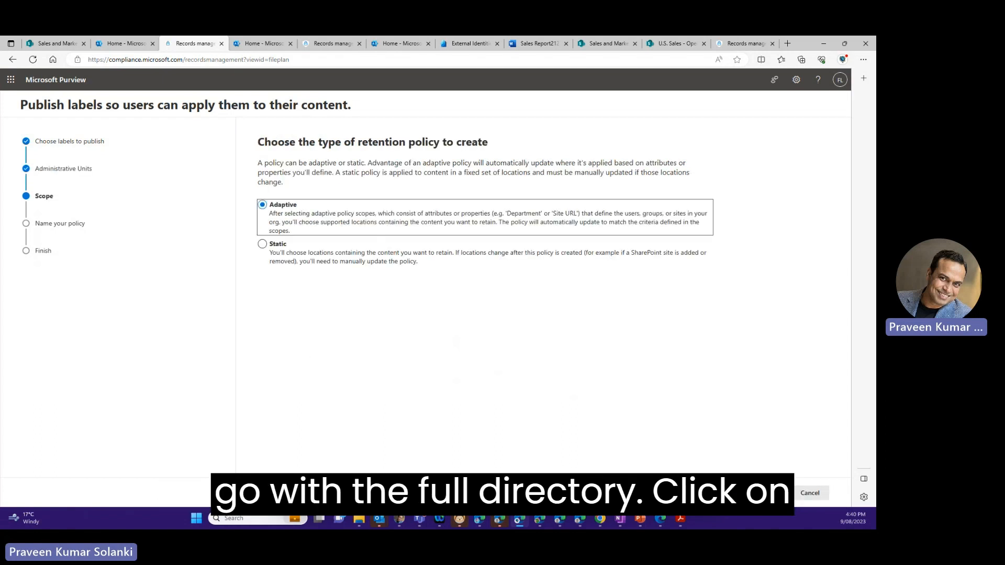
{"action": "left_click", "coordinate": [287, 251]}
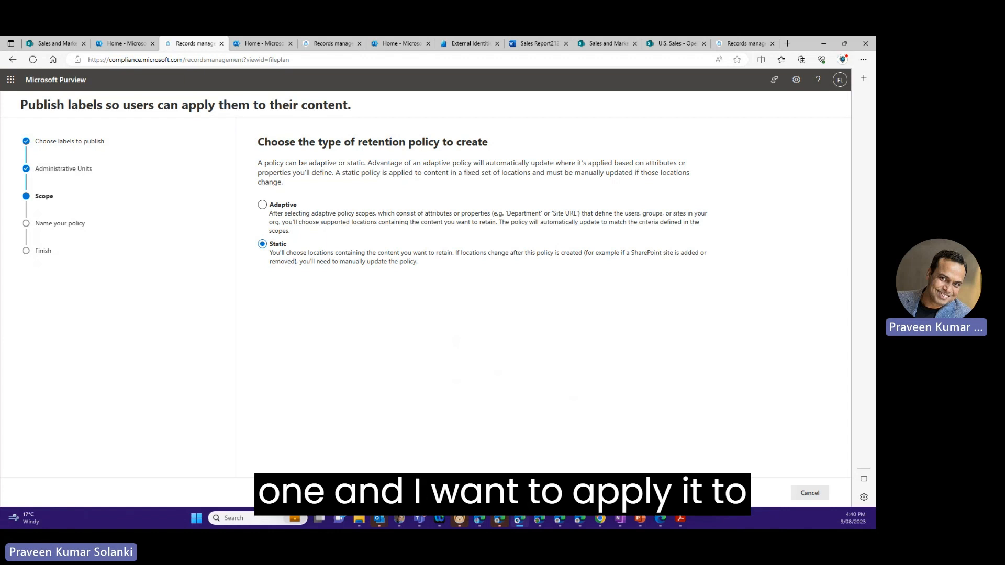
{"action": "left_click", "coordinate": [309, 492]}
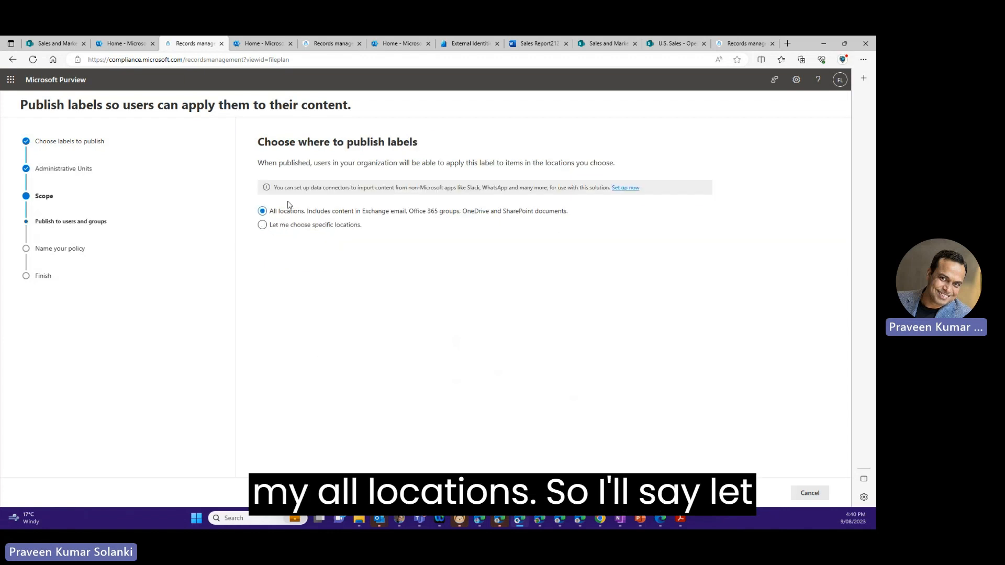
- Limit publishing to specific locations, excluding Exchange mailboxes and OneDrive accounts while keeping SharePoint sites and Microsoft 365 Group mailboxes & sites
{"action": "left_click", "coordinate": [286, 229]}
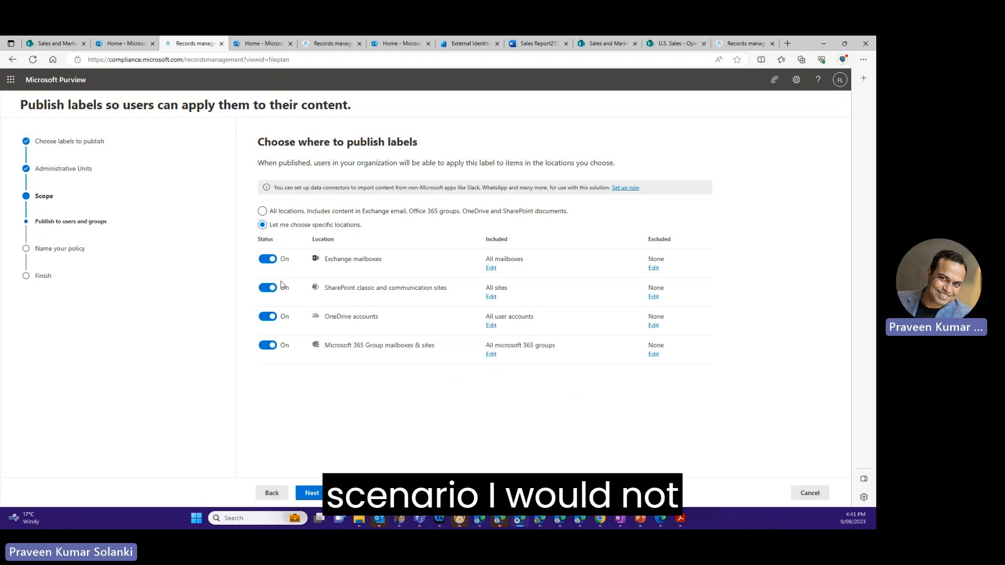
{"action": "left_click", "coordinate": [264, 262]}
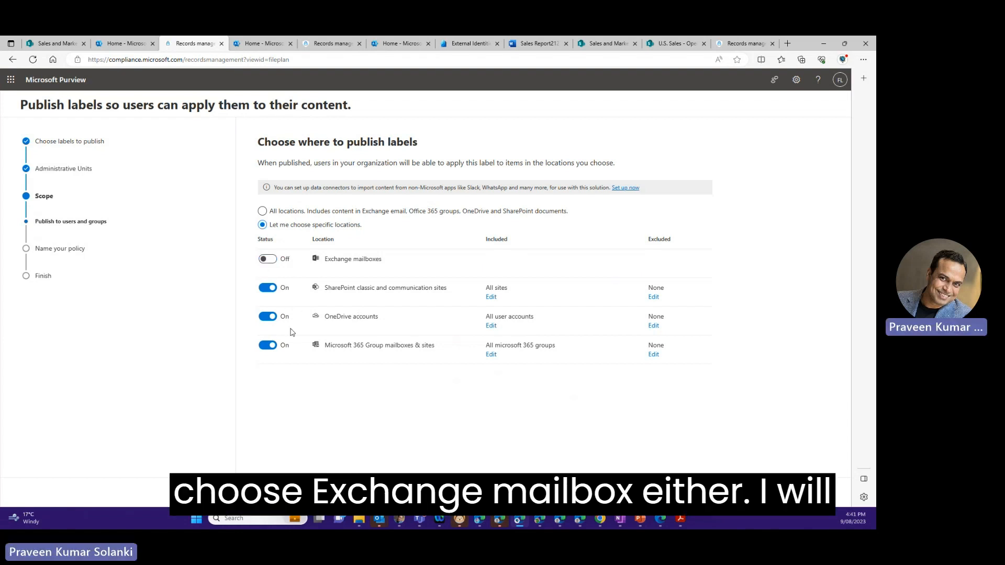
{"action": "left_click", "coordinate": [267, 317]}
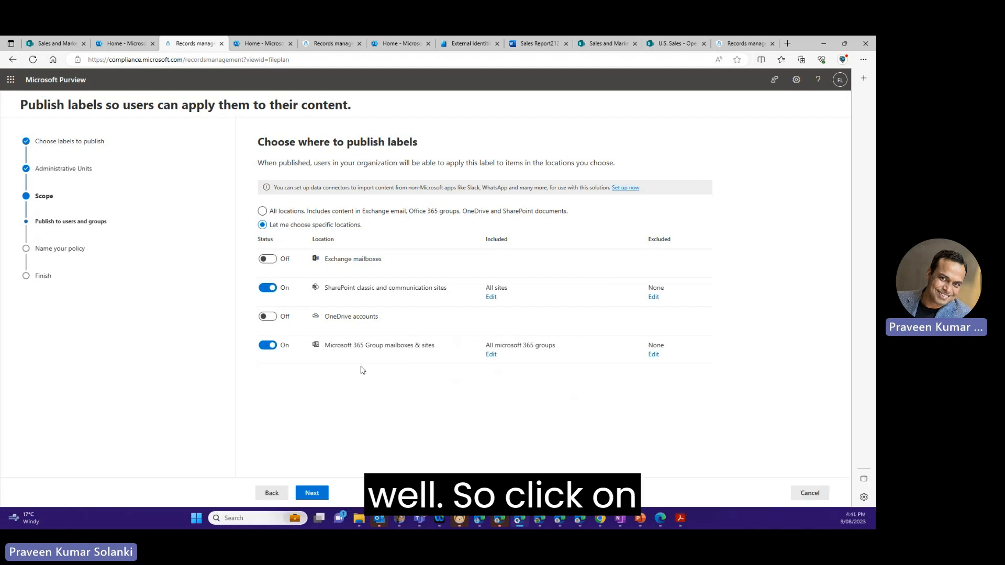
{"action": "left_click", "coordinate": [312, 494]}
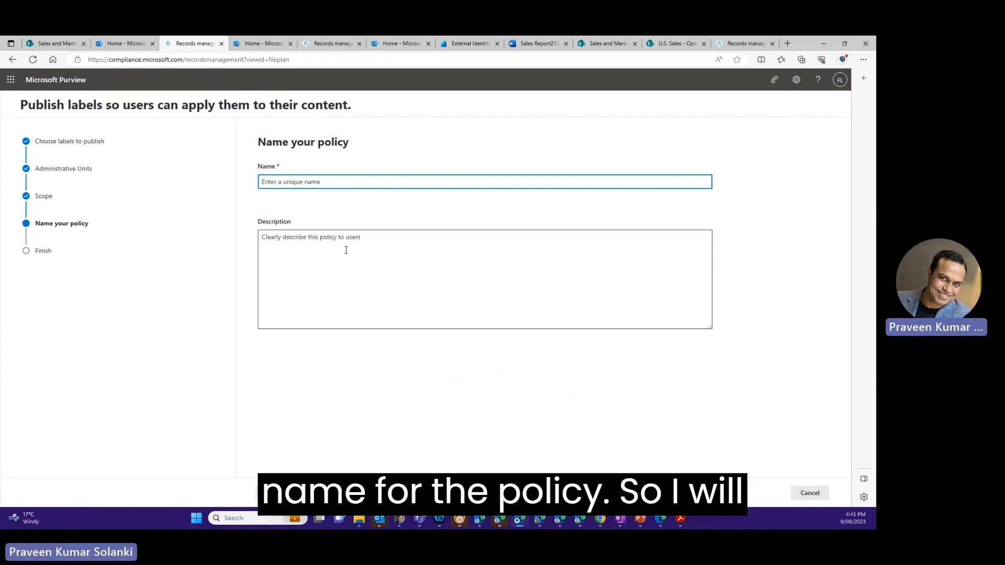
- Publish the retention label under the policy name Legal Policy1 and open the list of label policies
{"action": "type", "text": "Leg"}
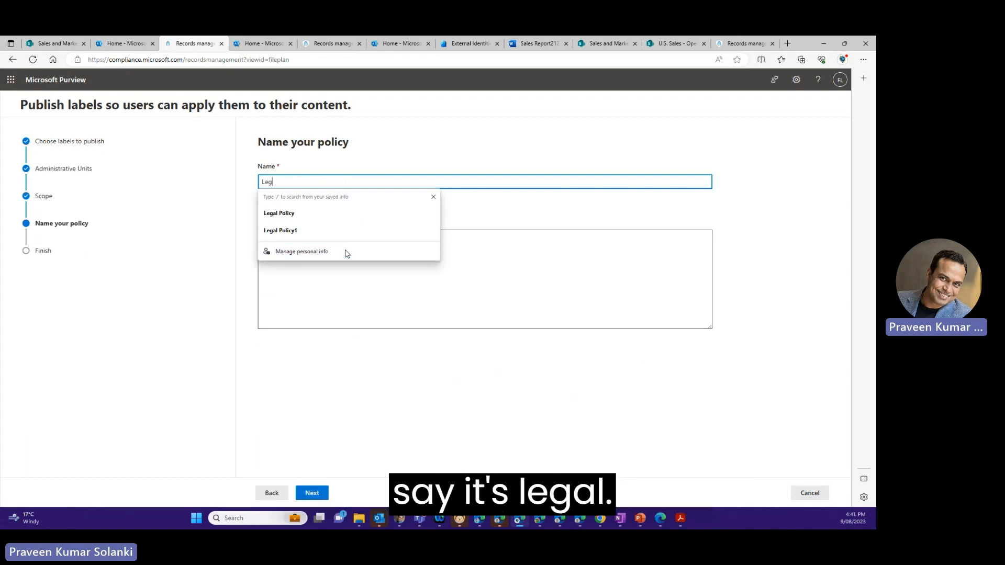
{"action": "type", "text": "al "}
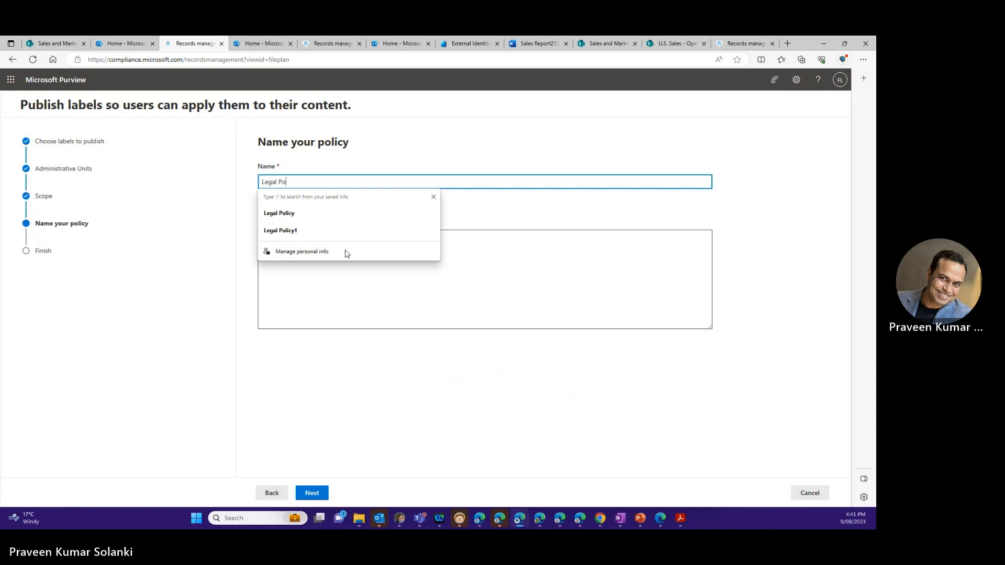
{"action": "type", "text": "Policy1"}
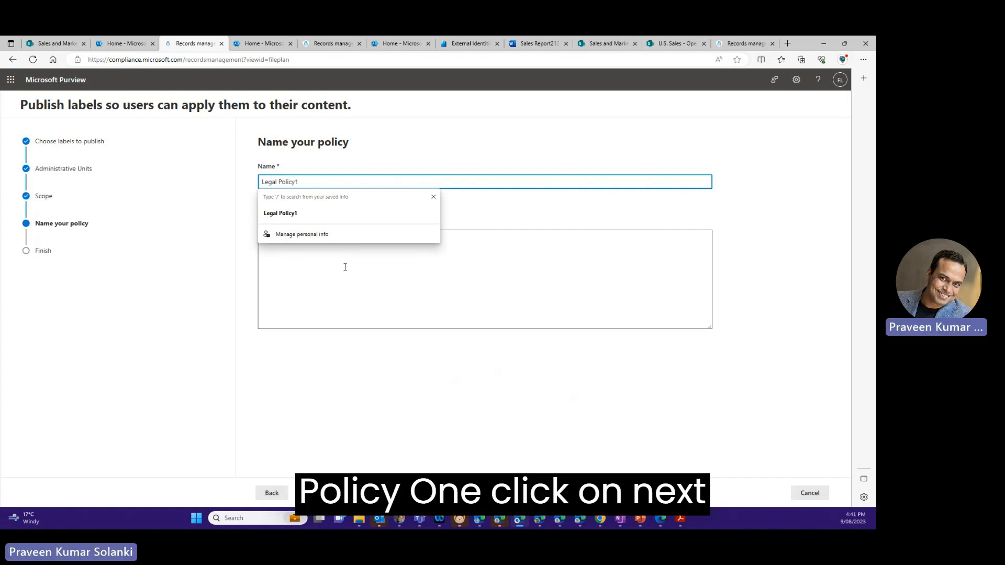
{"action": "left_click", "coordinate": [312, 493]}
{"action": "left_click", "coordinate": [312, 493]}
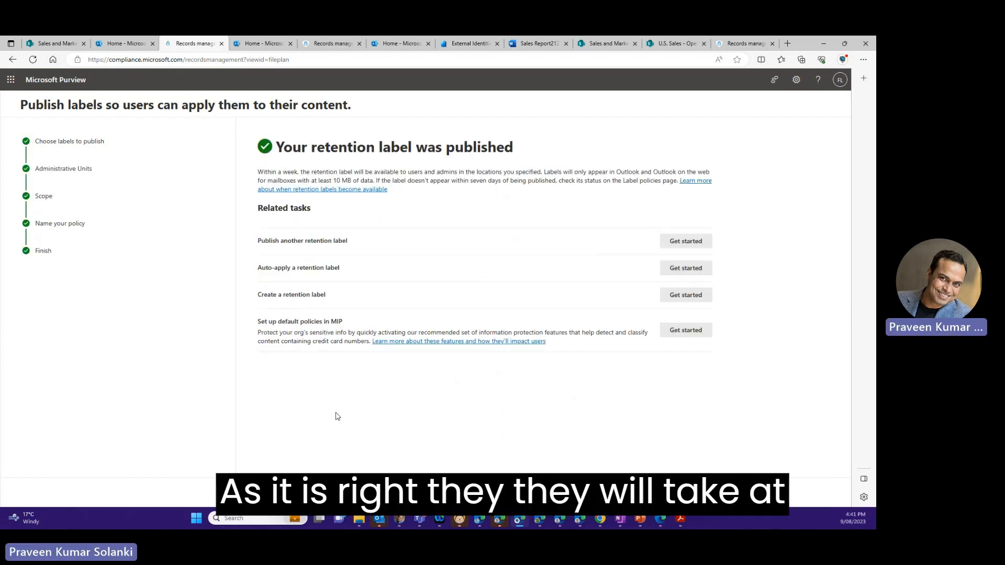
{"action": "left_click", "coordinate": [276, 491]}
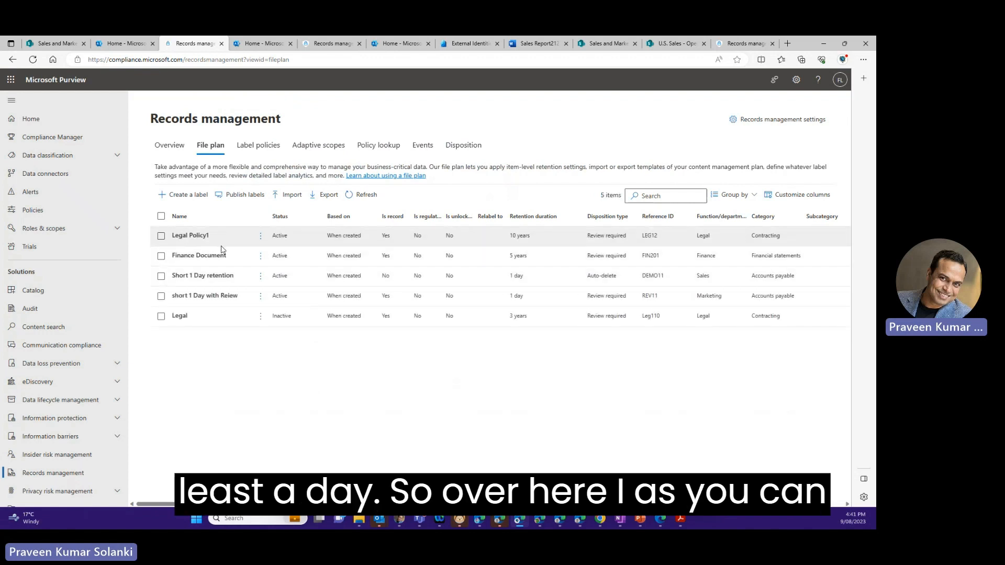
{"action": "left_click", "coordinate": [258, 145]}
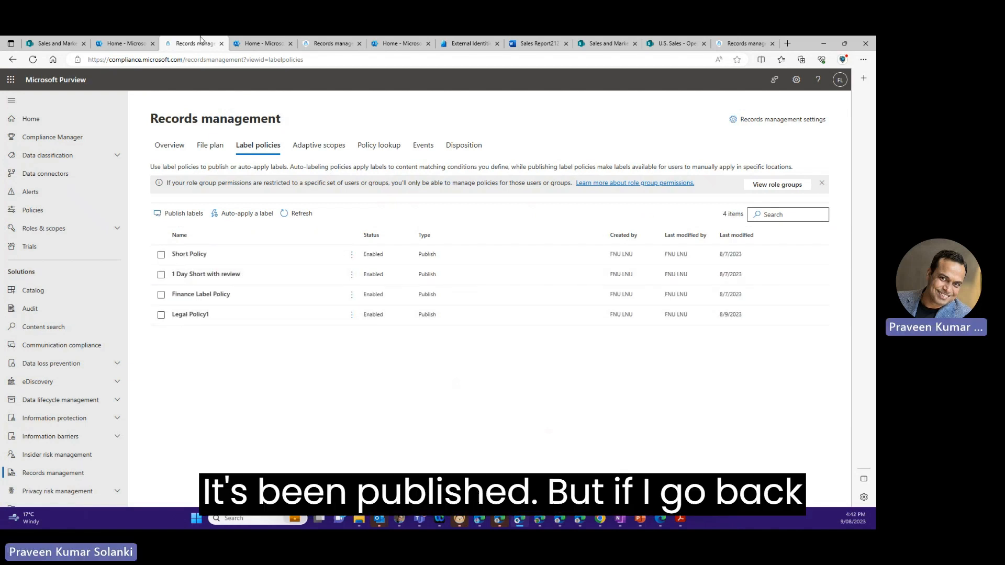
- Switch to the SharePoint Sales Data library, refresh it, and list the retention labels available for Sales Report1.docx in its details
{"action": "left_click", "coordinate": [74, 43]}
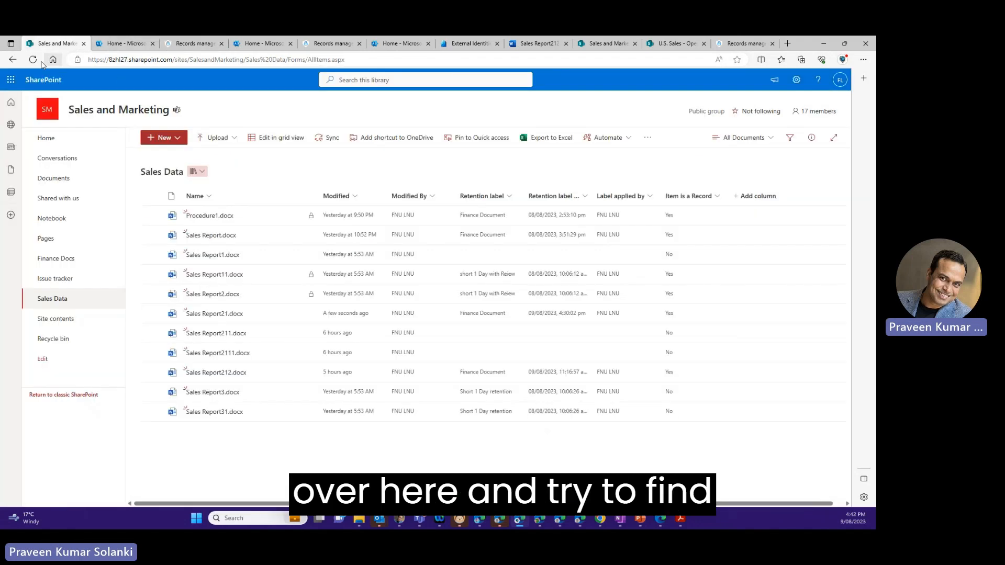
{"action": "left_click", "coordinate": [35, 60]}
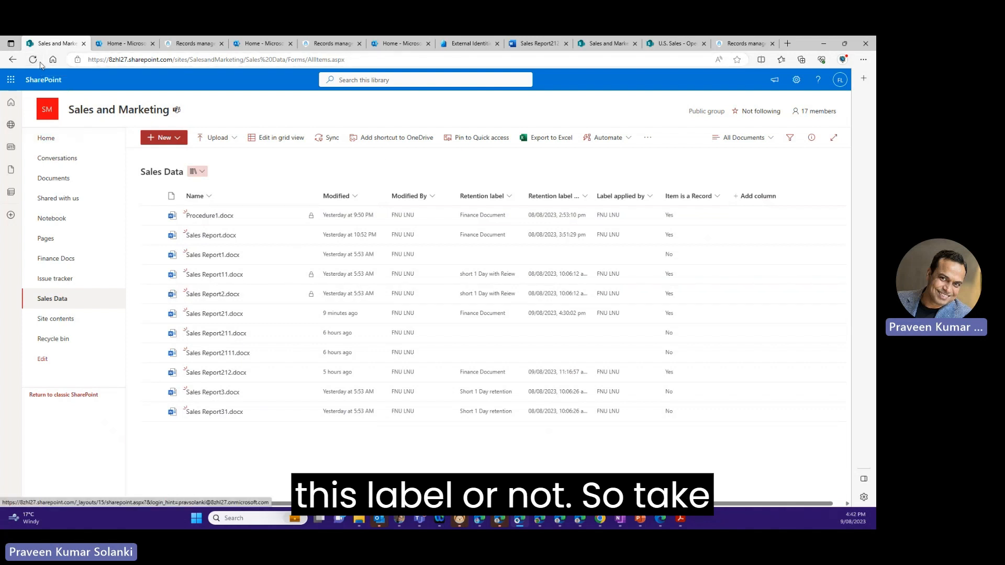
{"action": "left_click", "coordinate": [94, 139]}
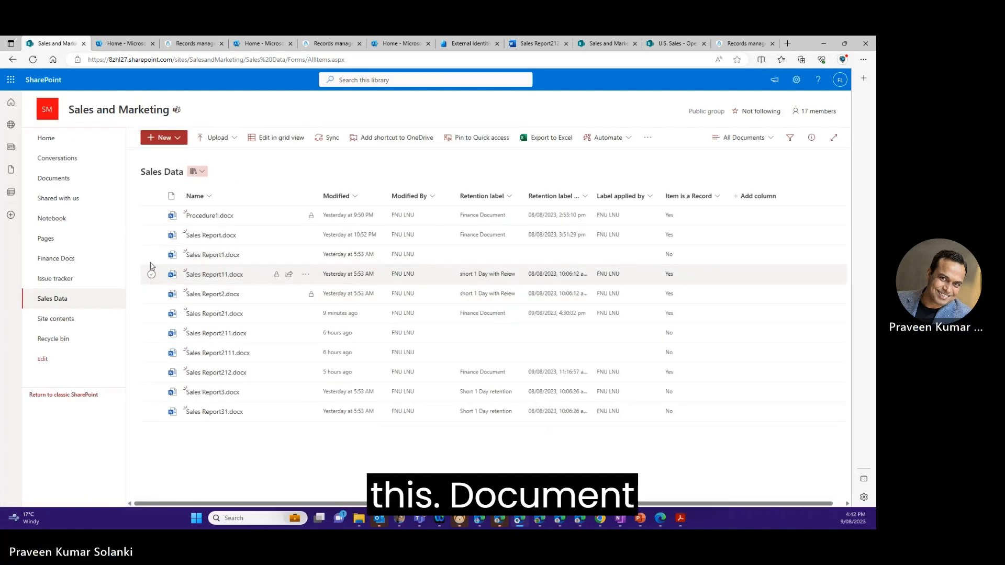
{"action": "left_click", "coordinate": [151, 255]}
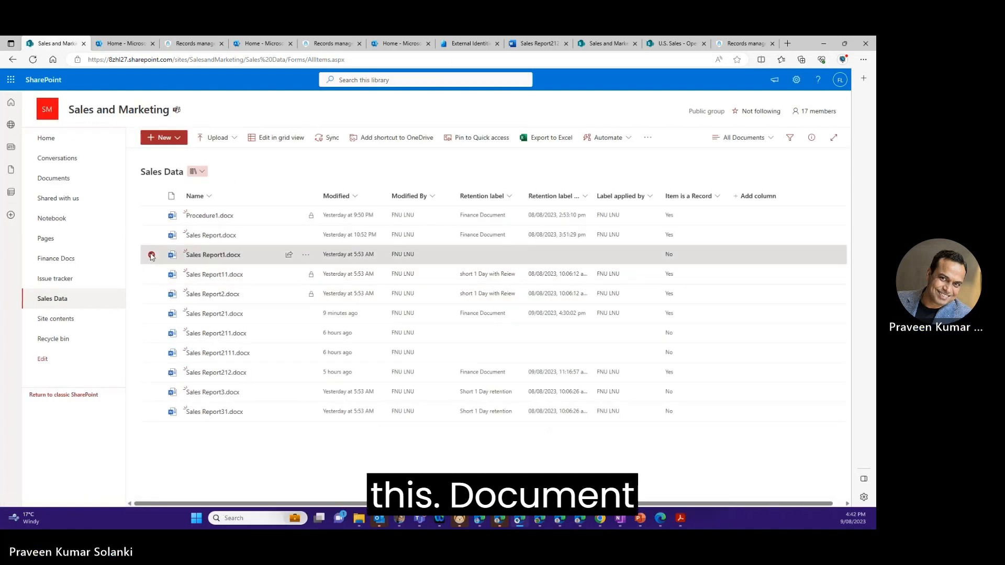
{"action": "left_click", "coordinate": [811, 138]}
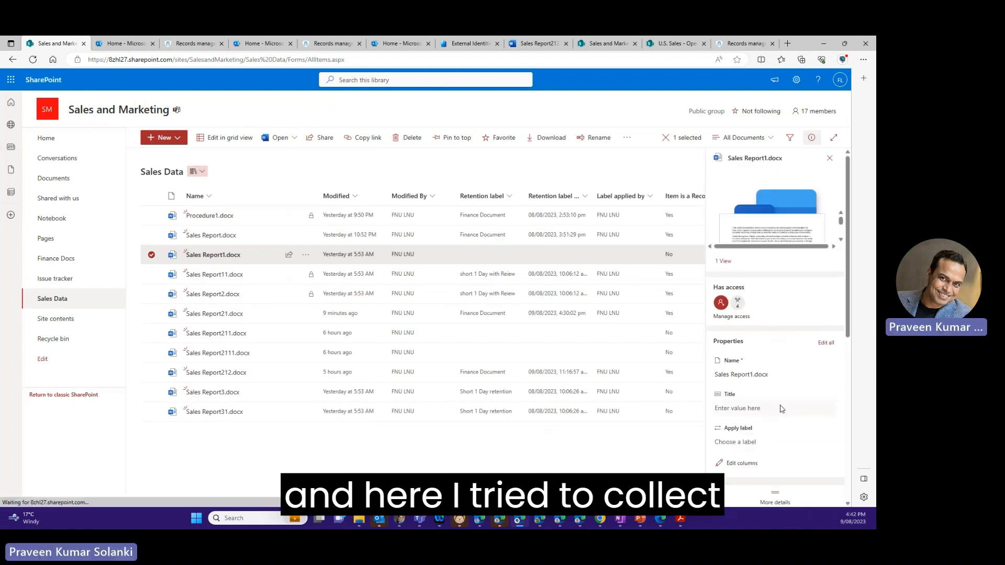
{"action": "left_click", "coordinate": [757, 443]}
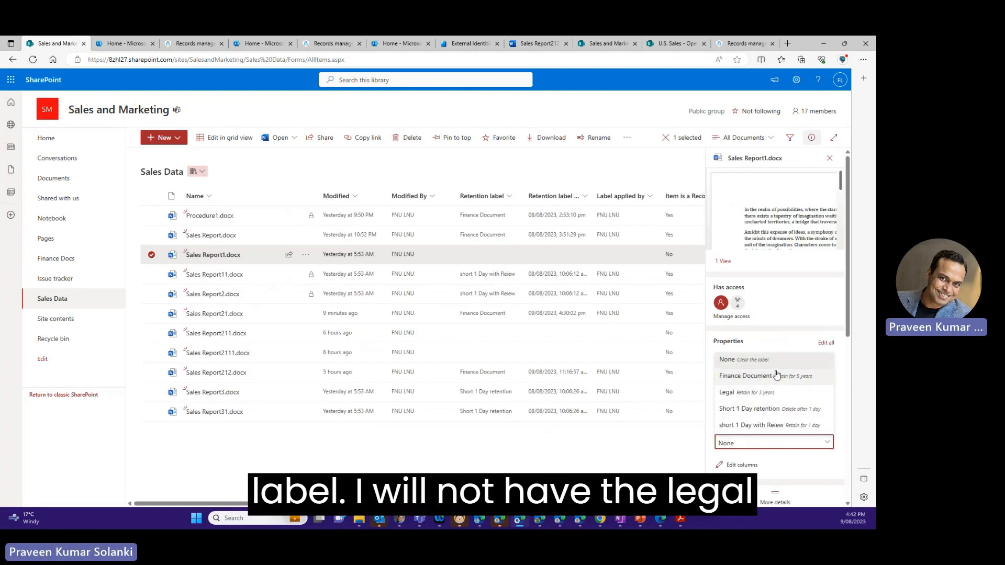